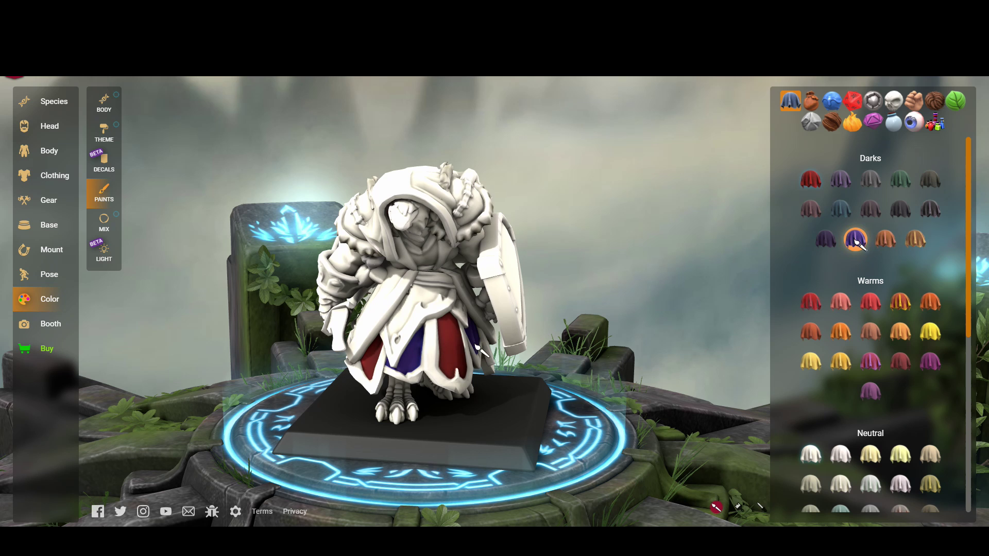
Paint the skirt's upper trim dark green and the borders of its red panels with the warm orange-and-yellow fabric colour
click(900, 179)
click(440, 329)
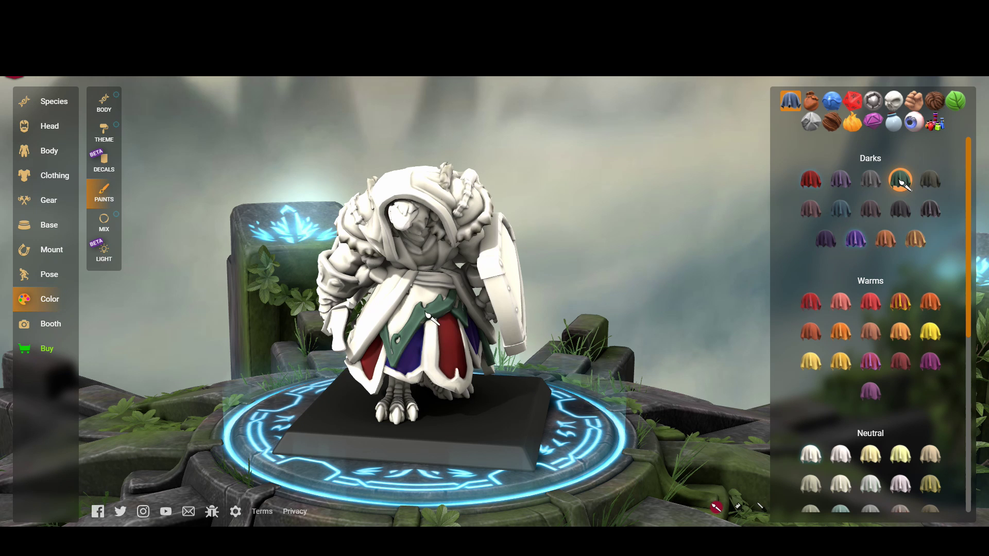
click(905, 311)
click(434, 372)
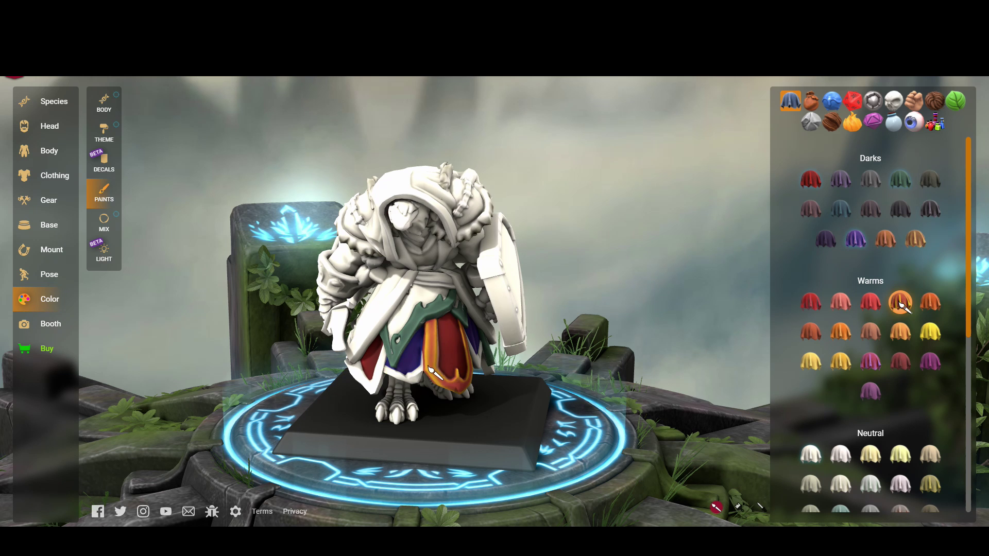
click(384, 376)
Paint the lower border of the skirt's blue panel dark green and the cloth below the waist dark red
click(900, 179)
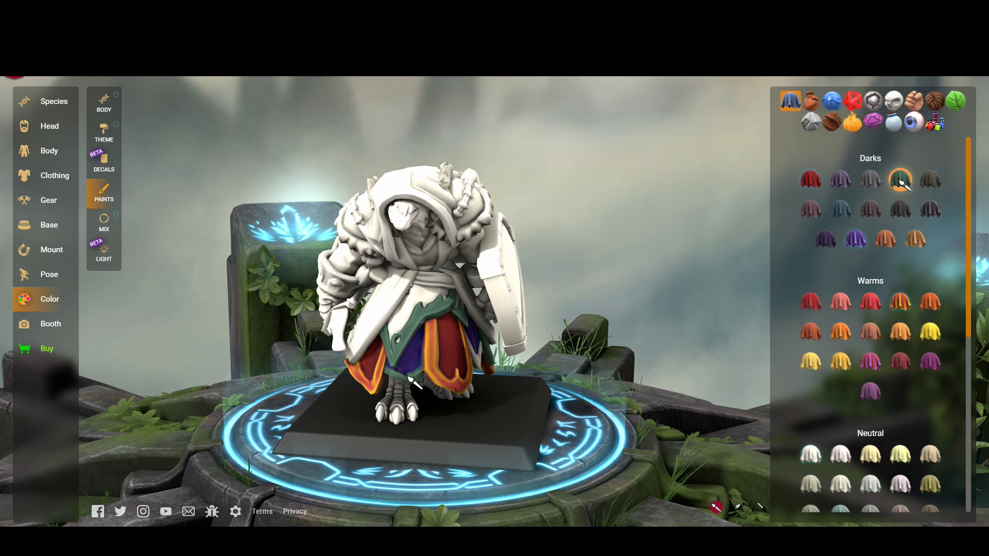
click(396, 325)
click(810, 180)
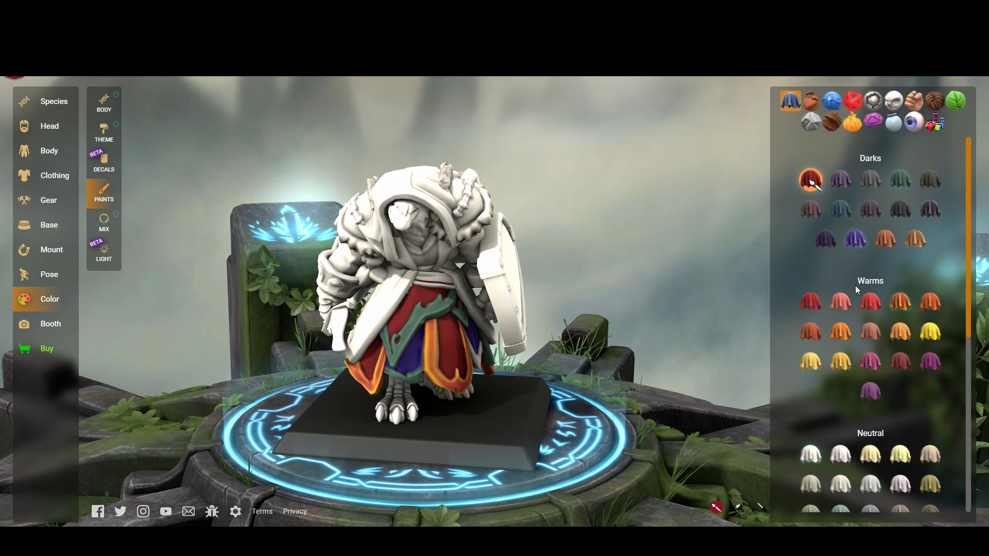
Paint the cloth hanging behind the legs dark green and the clawed feet in near-black shades
click(900, 179)
drag(579, 362, 538, 350)
click(907, 213)
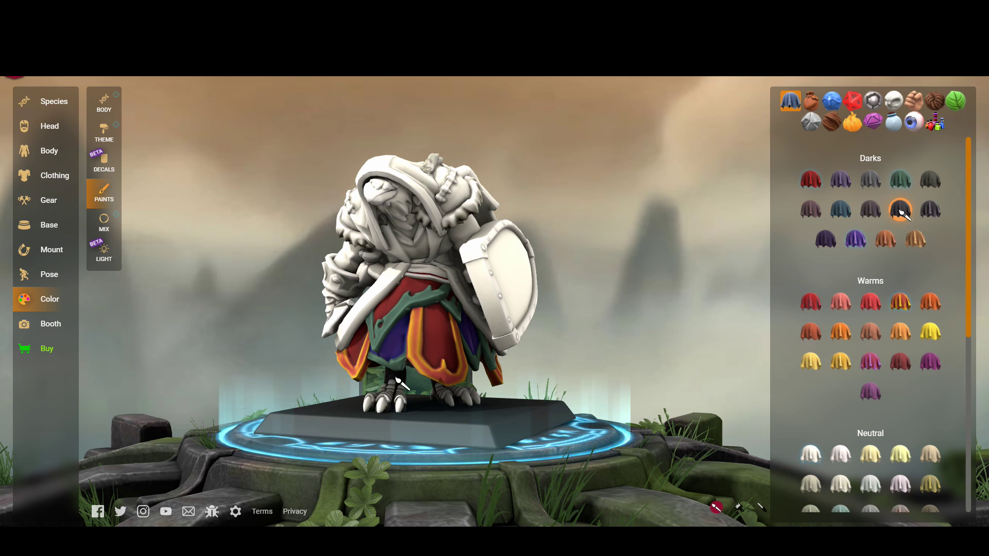
click(870, 211)
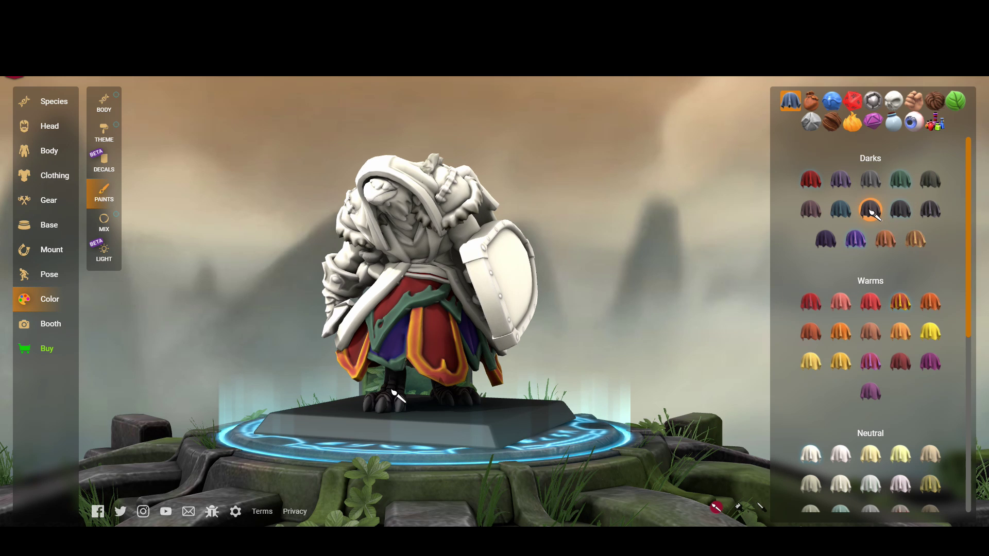
drag(475, 355, 682, 379)
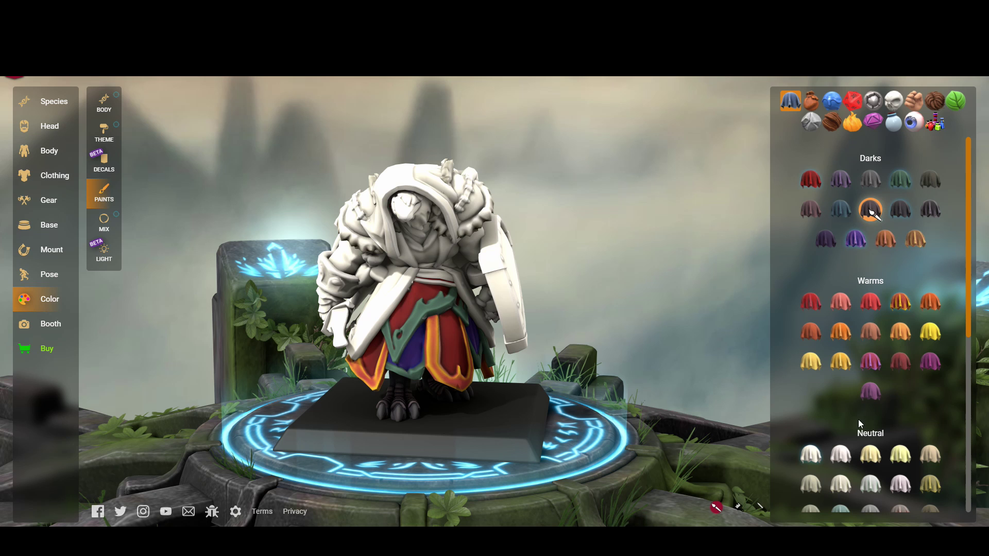
Try a near-black fabric colour on the robe's trim bands
click(900, 209)
click(384, 292)
click(394, 299)
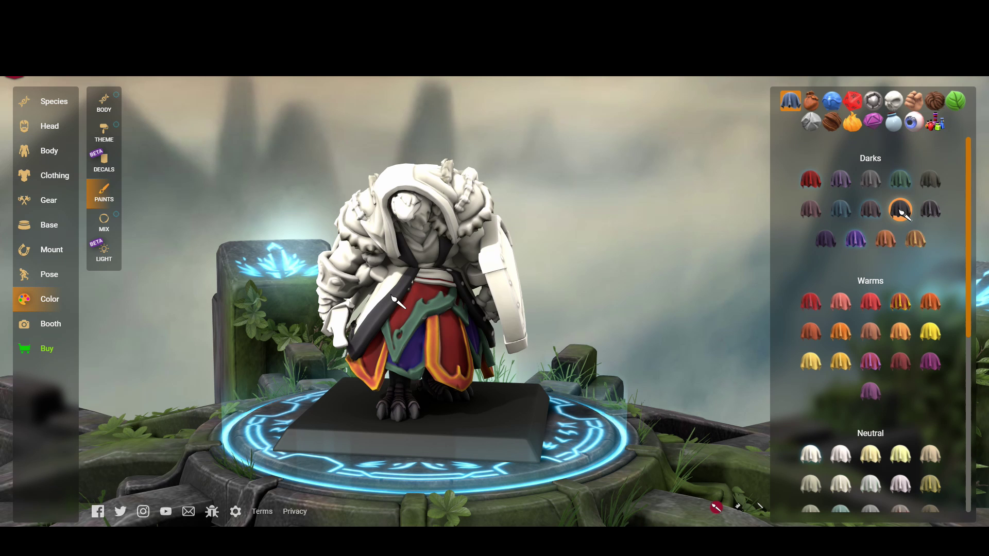
Paint the robe with a dark navy fabric colour and the waist sash in Fun Sun Cotton yellow
scroll(875, 222, down, 6)
click(840, 338)
click(385, 300)
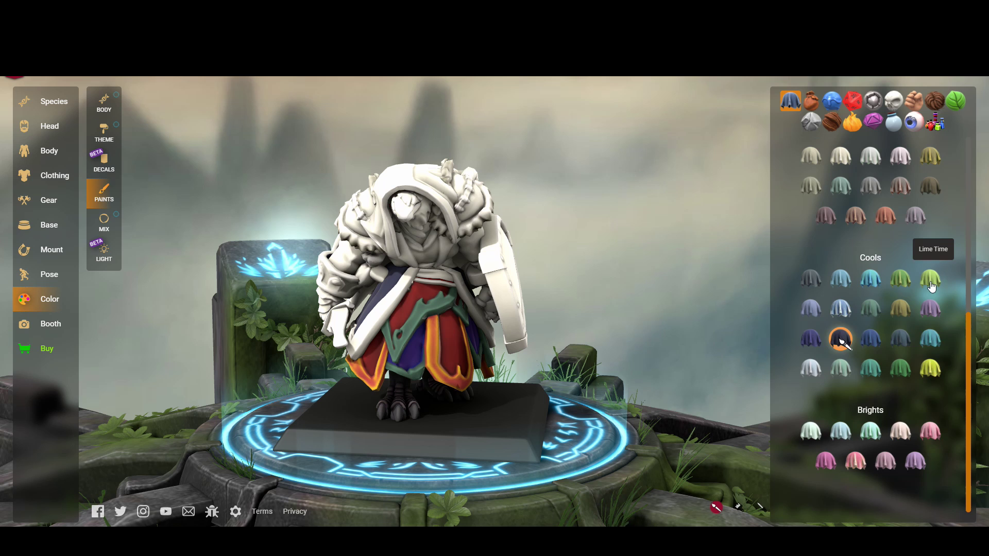
scroll(899, 262, up, 5)
click(923, 262)
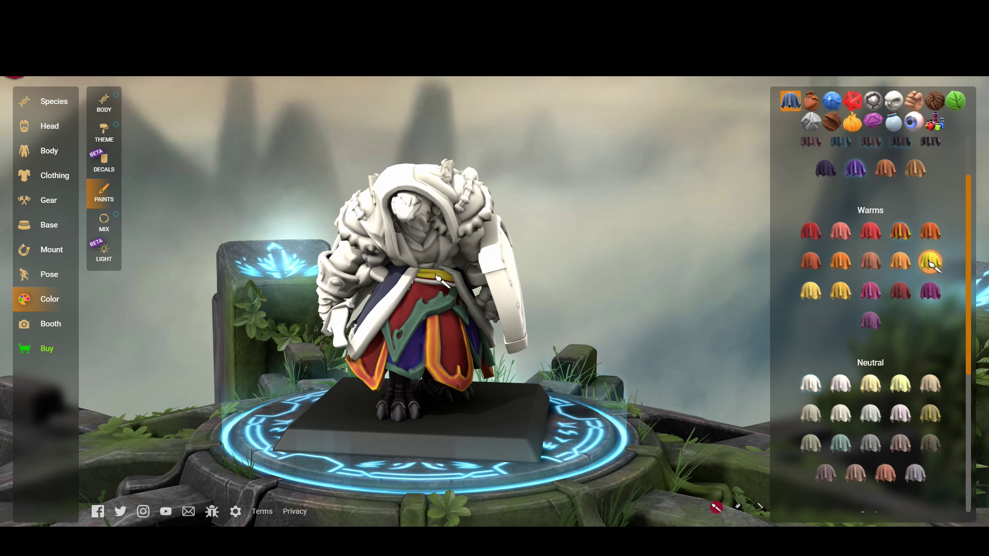
Paint the robe's trim bands with the golden-brown dark fabric colour
click(901, 264)
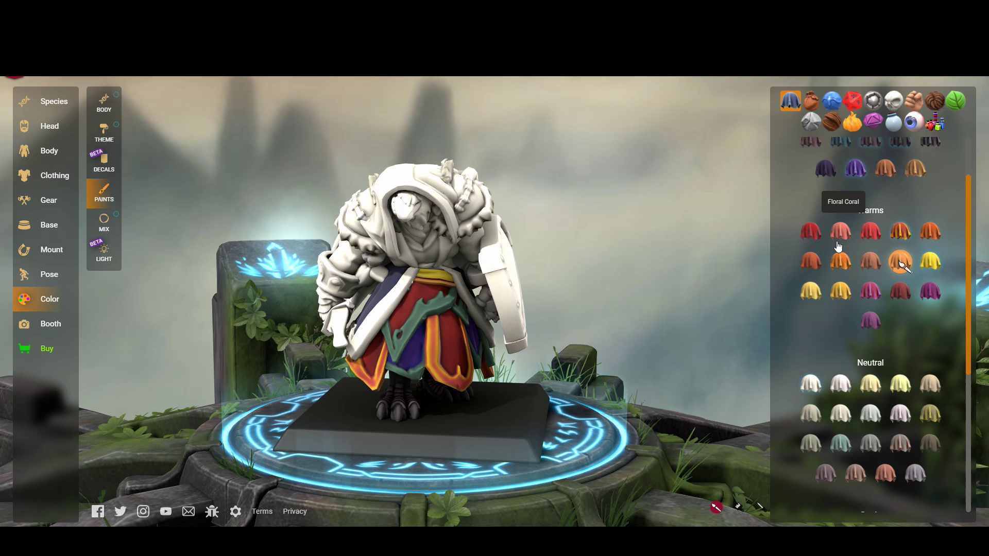
scroll(875, 243, up, 1)
click(915, 239)
click(400, 297)
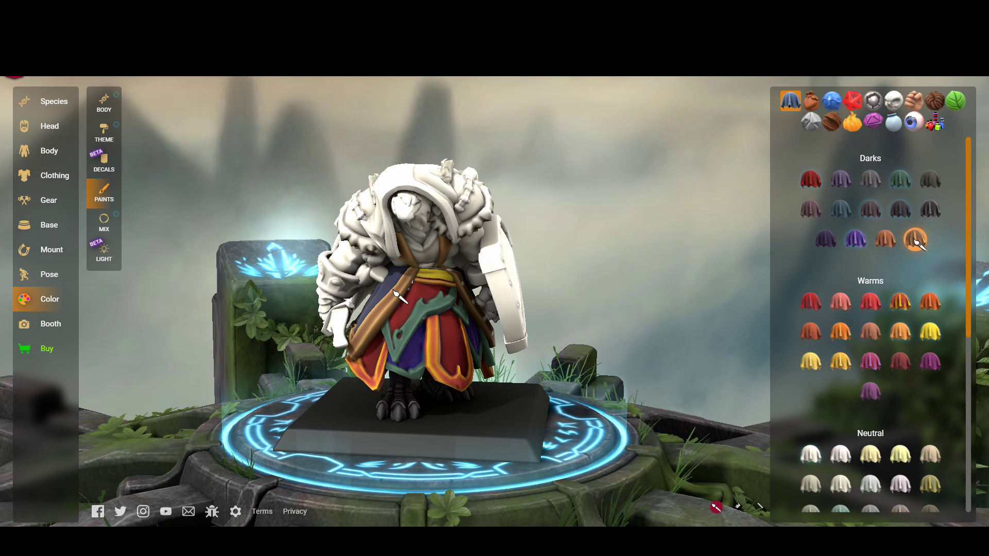
Paint the neck feathers, head and beak under the hood dark charcoal grey
click(930, 181)
click(429, 208)
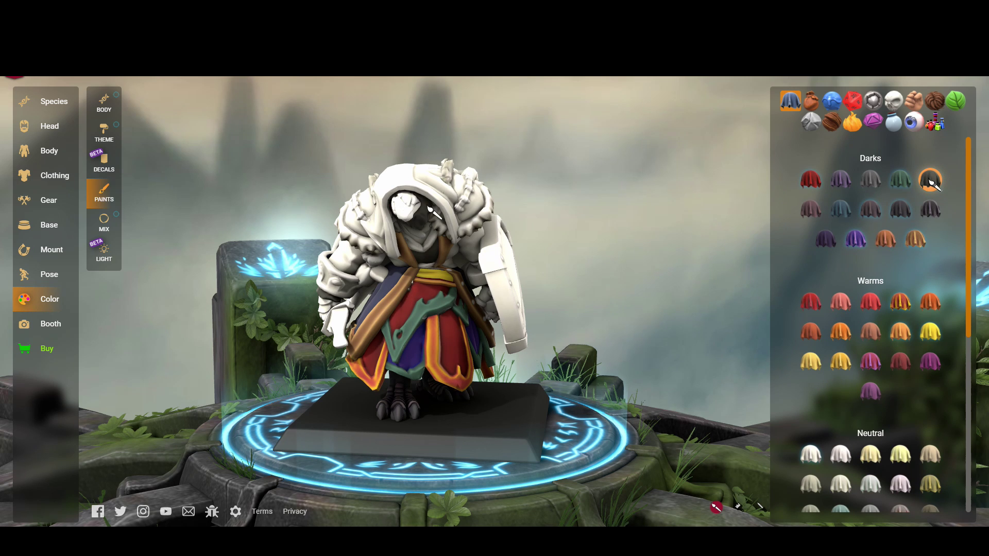
click(870, 180)
click(931, 211)
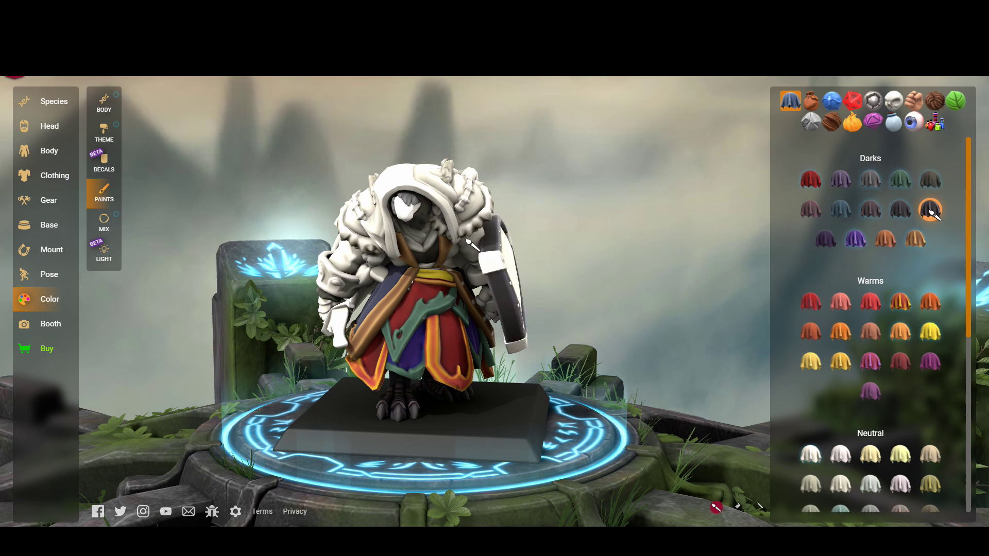
click(930, 180)
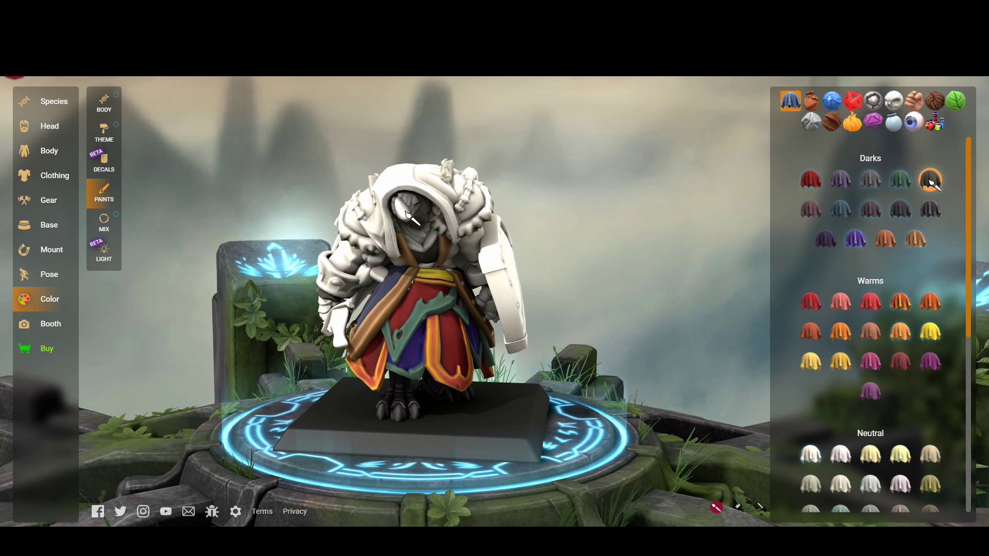
click(811, 210)
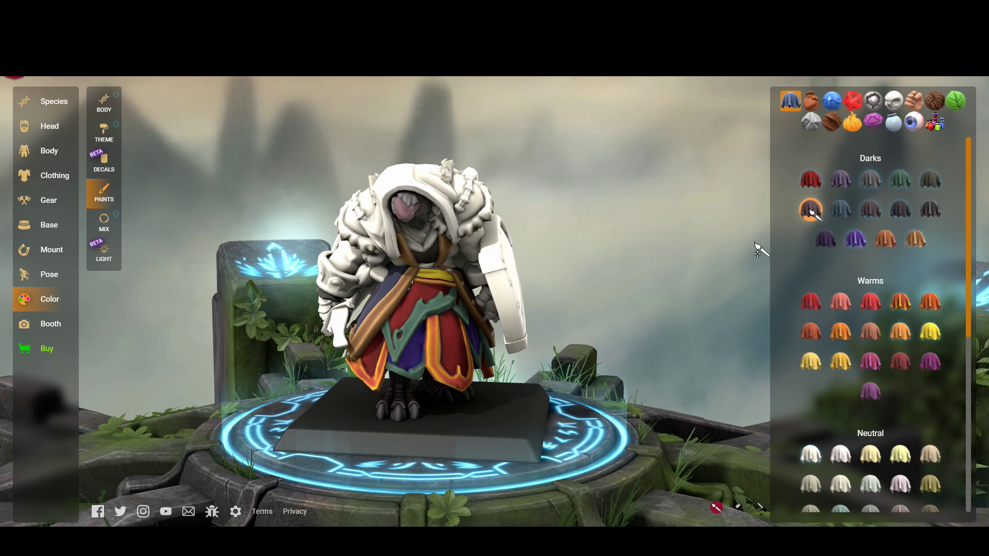
click(826, 240)
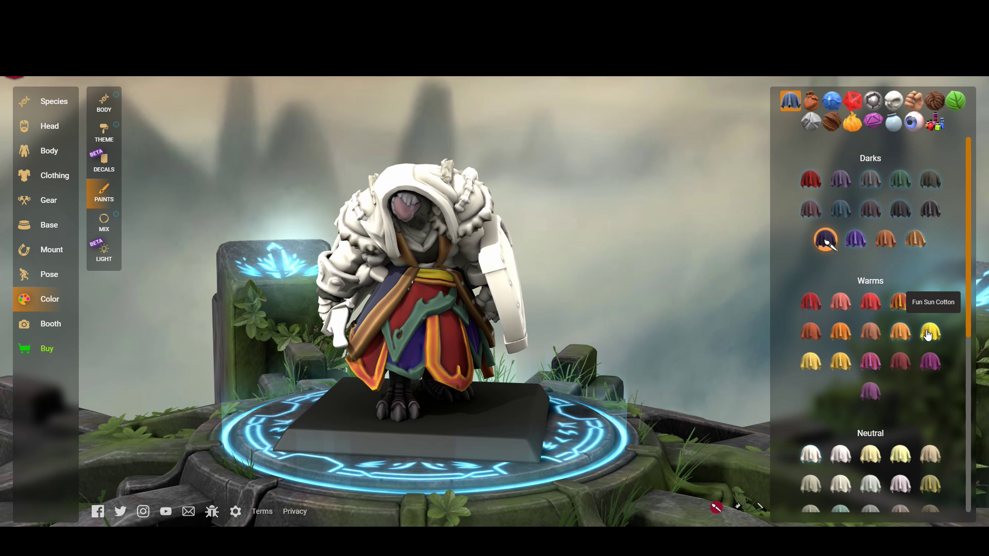
click(931, 181)
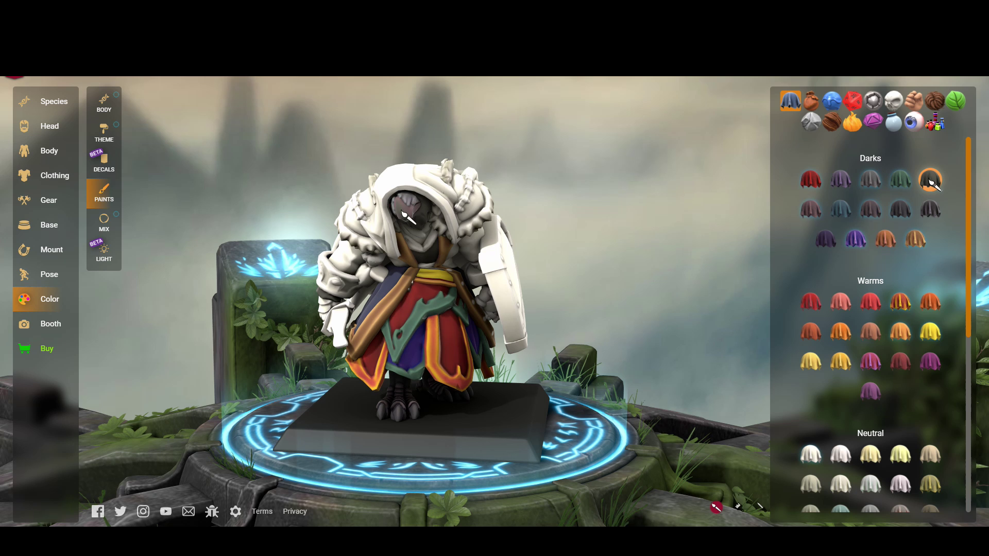
Paint the shield's rim grey-green and its face grey-brown using neutral fabric colours
scroll(804, 247, down, 2)
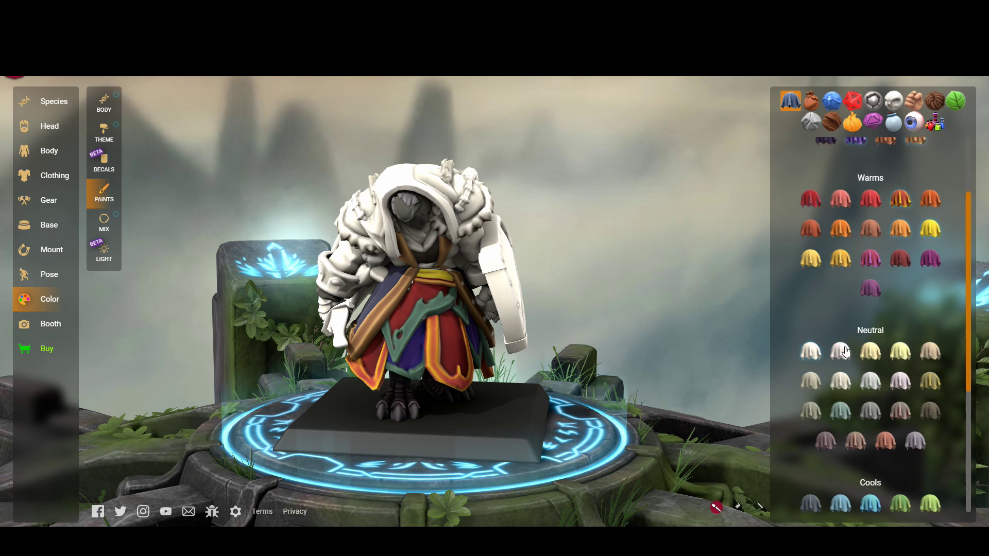
click(811, 412)
drag(558, 316, 489, 281)
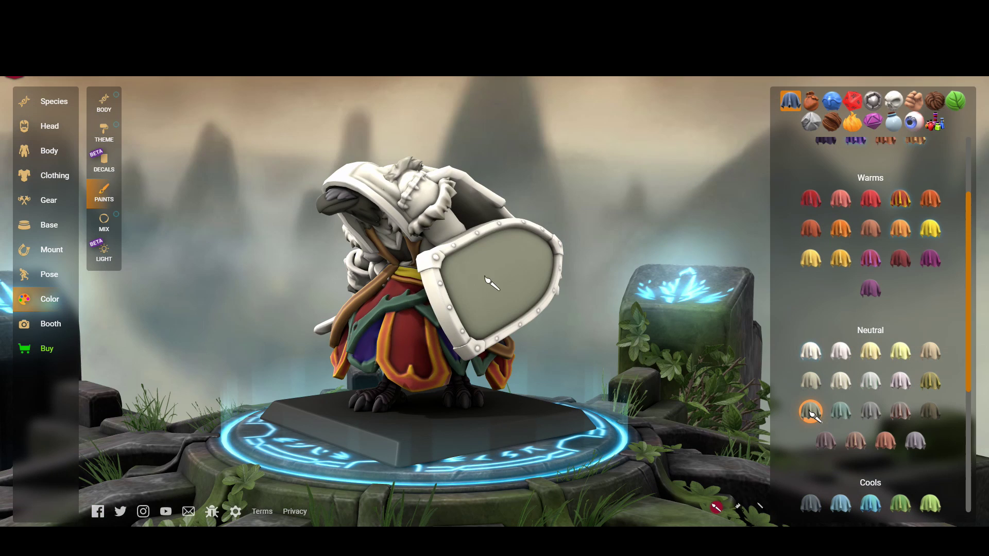
click(811, 352)
click(932, 413)
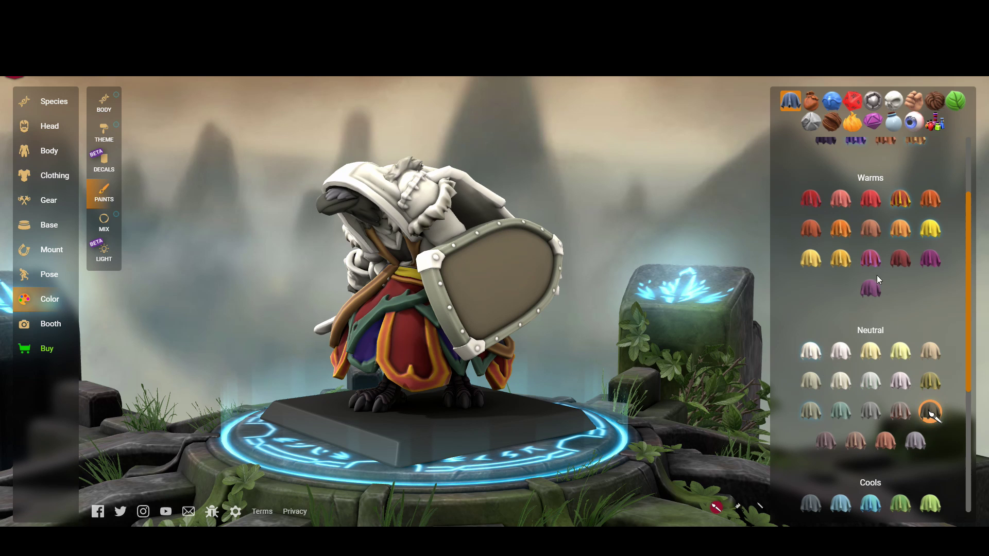
Paint the shield's rivets golden yellow and its corner plates beige
click(840, 259)
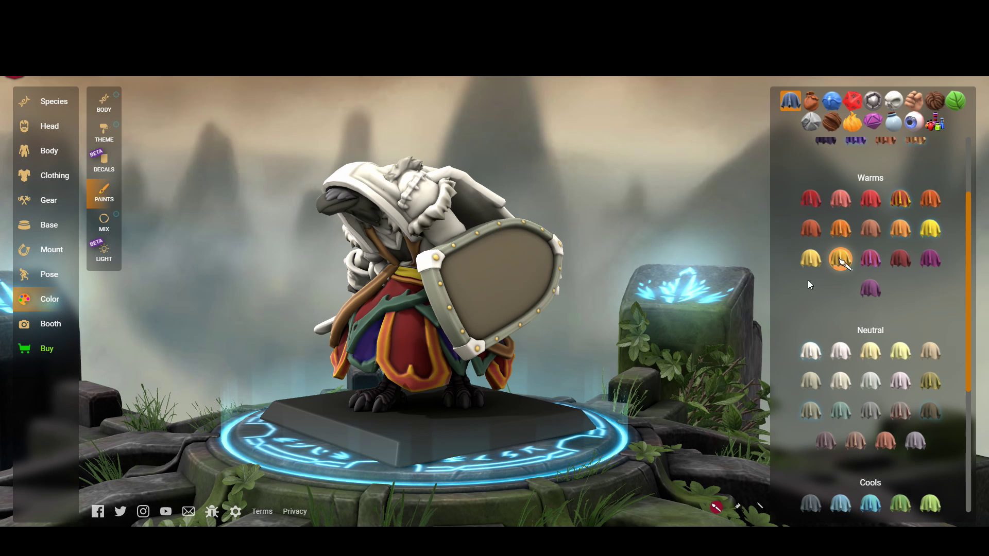
click(930, 352)
click(559, 254)
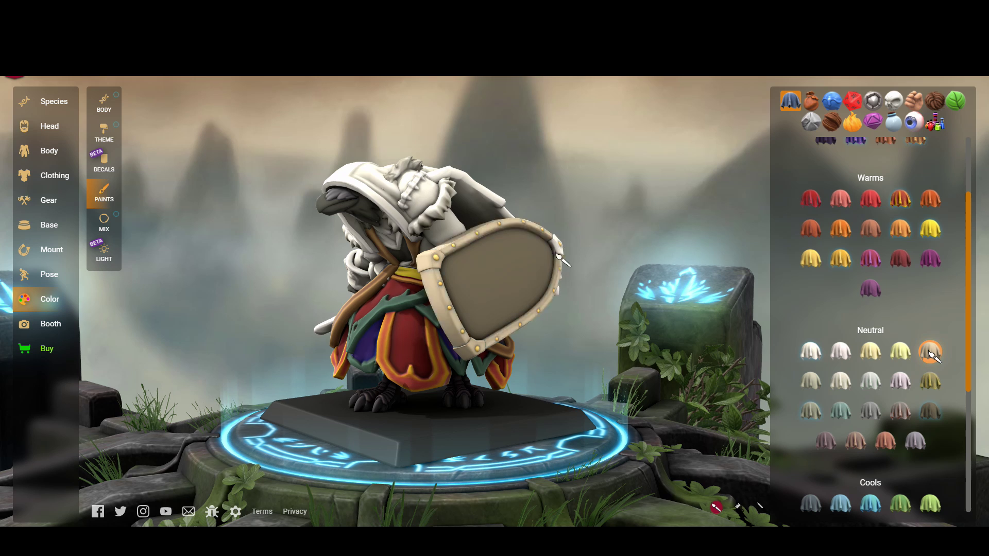
Try a reddish-brown fabric paint and a golden-brown hair paint on the fur trim at the shoulders
drag(626, 311, 823, 236)
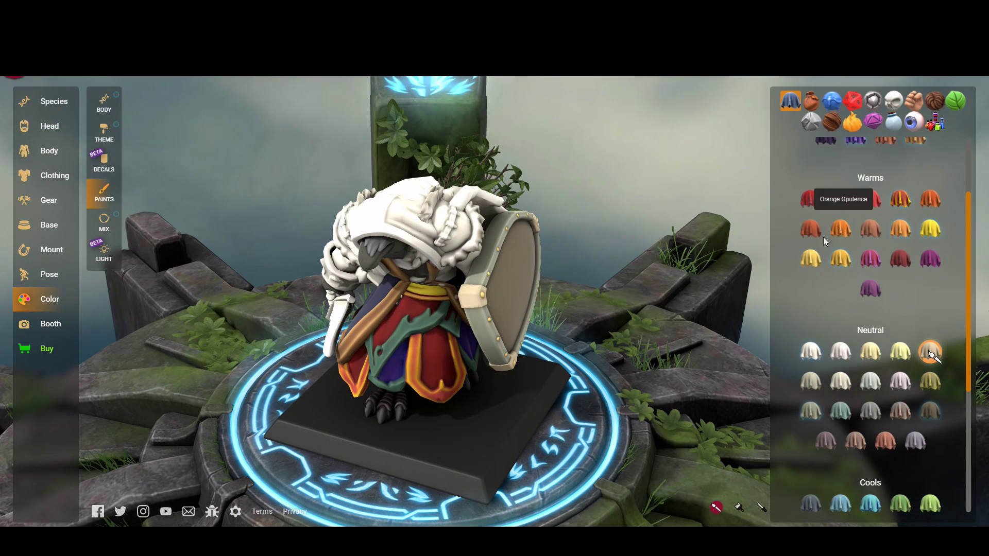
scroll(823, 237, up, 2)
click(885, 248)
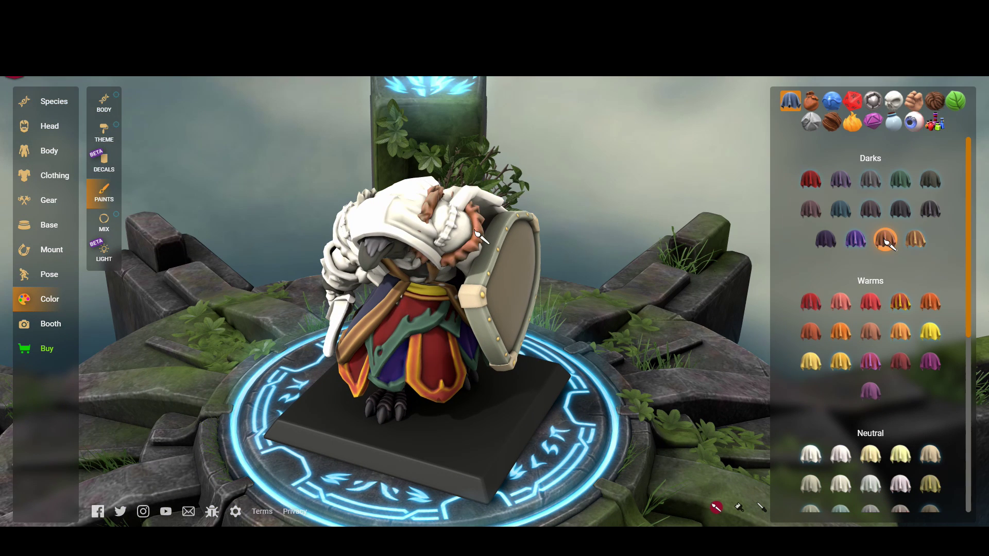
scroll(918, 267, down, 4)
click(935, 103)
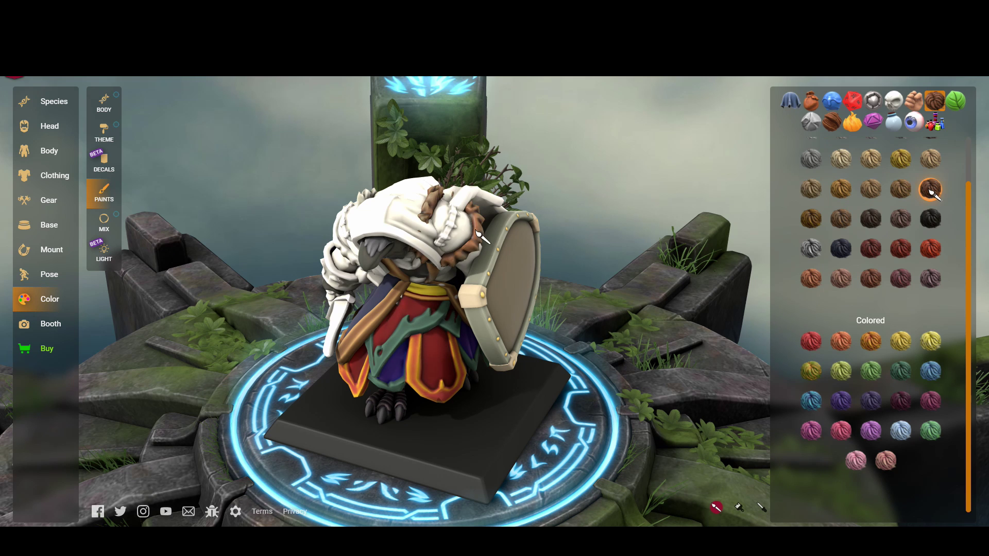
click(931, 189)
click(811, 219)
click(477, 240)
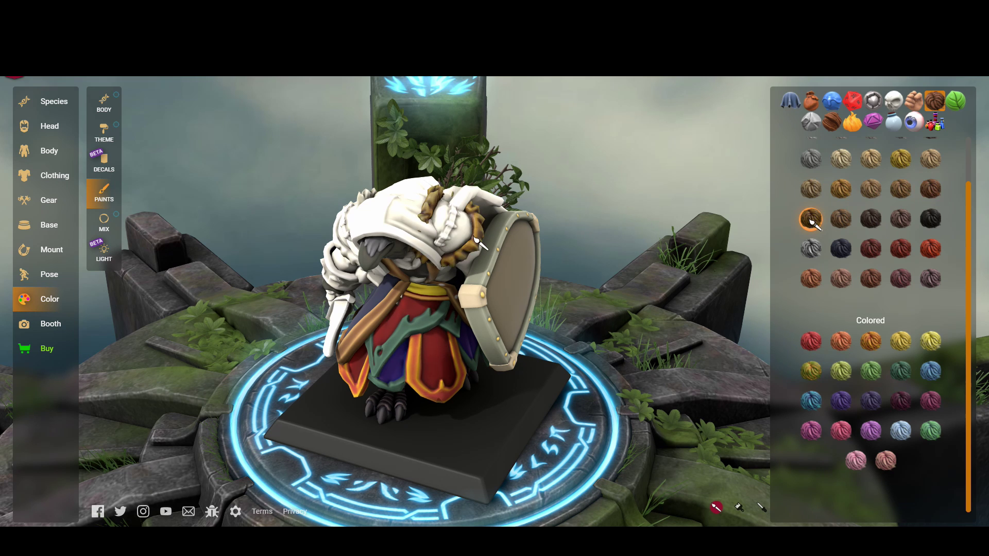
Paint the fur trim around both shoulders with a natural reddish-brown wood colour
click(831, 123)
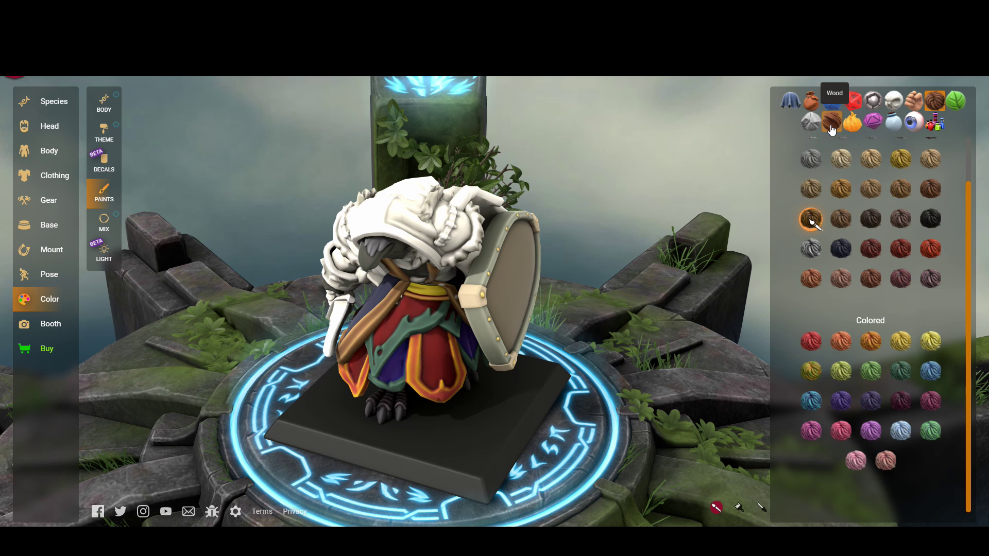
click(873, 180)
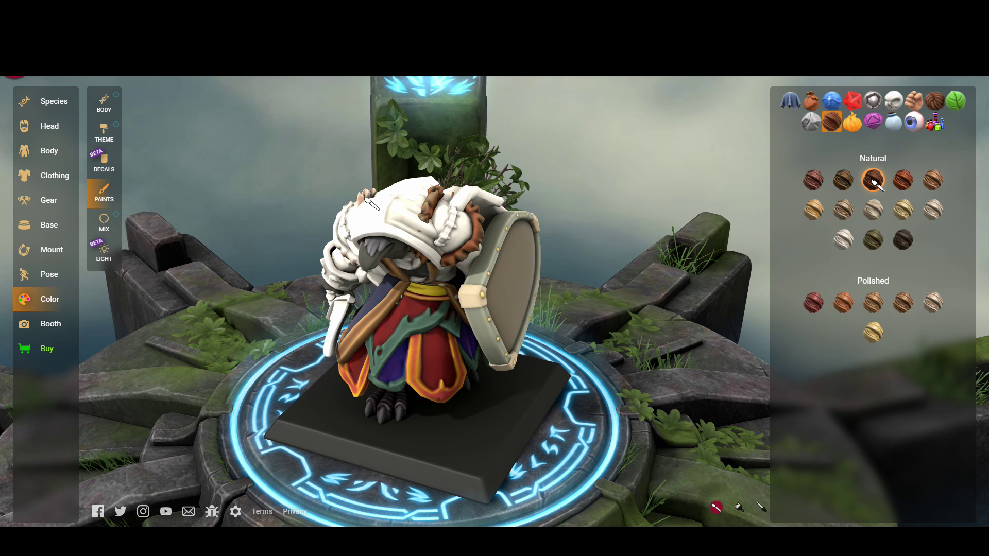
drag(264, 234, 428, 219)
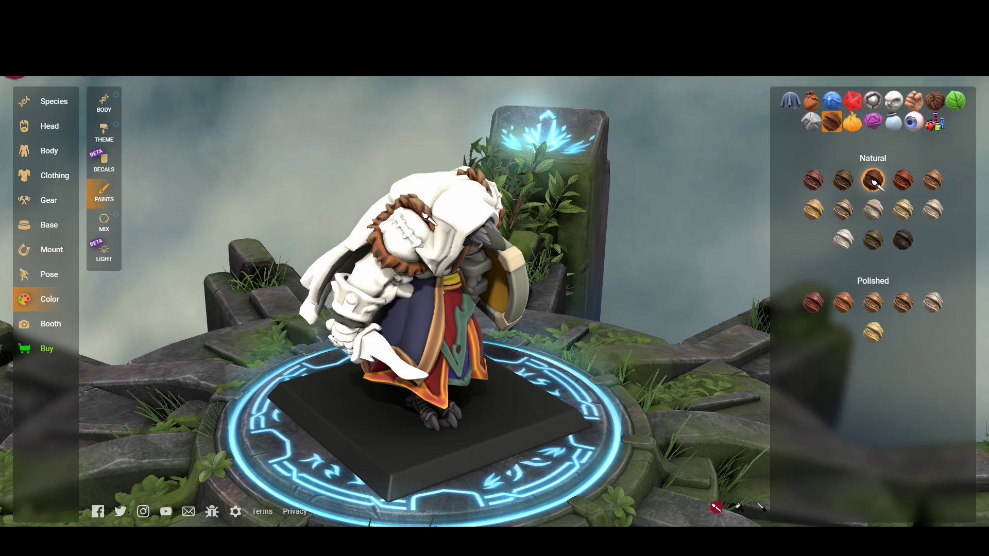
Paint the bead strands across both shoulders with the golden-yellow fire colour
click(852, 122)
click(903, 180)
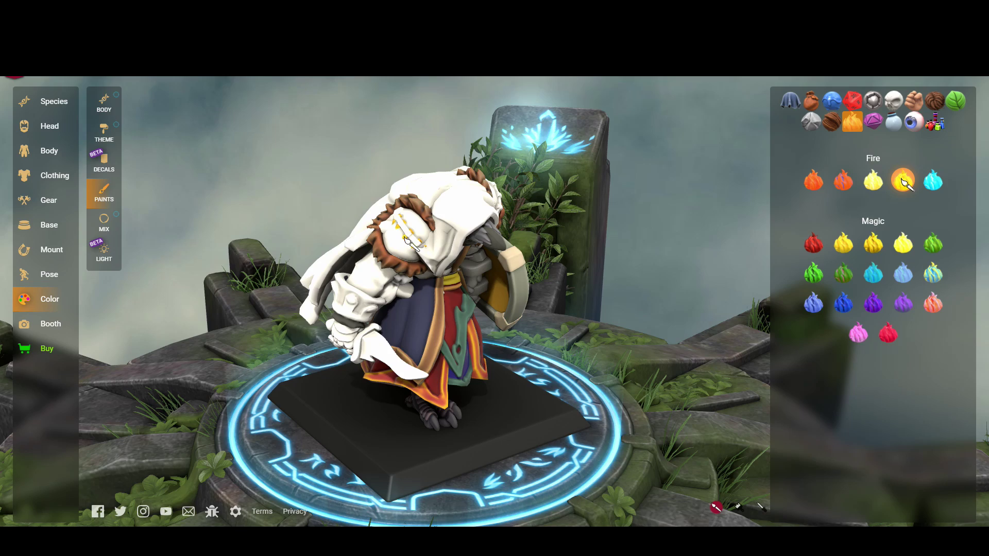
drag(629, 240, 685, 286)
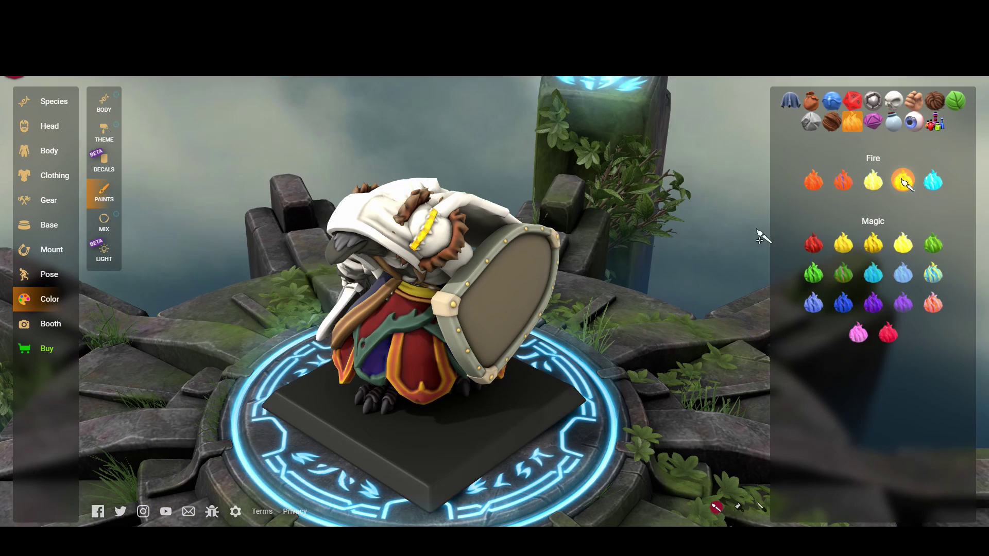
Paint the small links between the yellow shoulder beads with a dark weathered metal colour
click(872, 101)
click(900, 210)
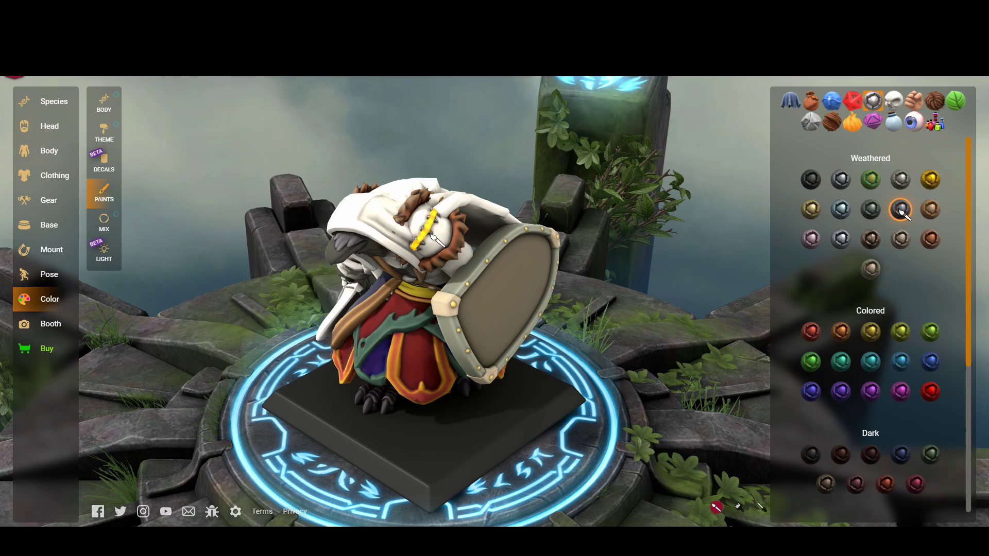
drag(434, 237, 513, 304)
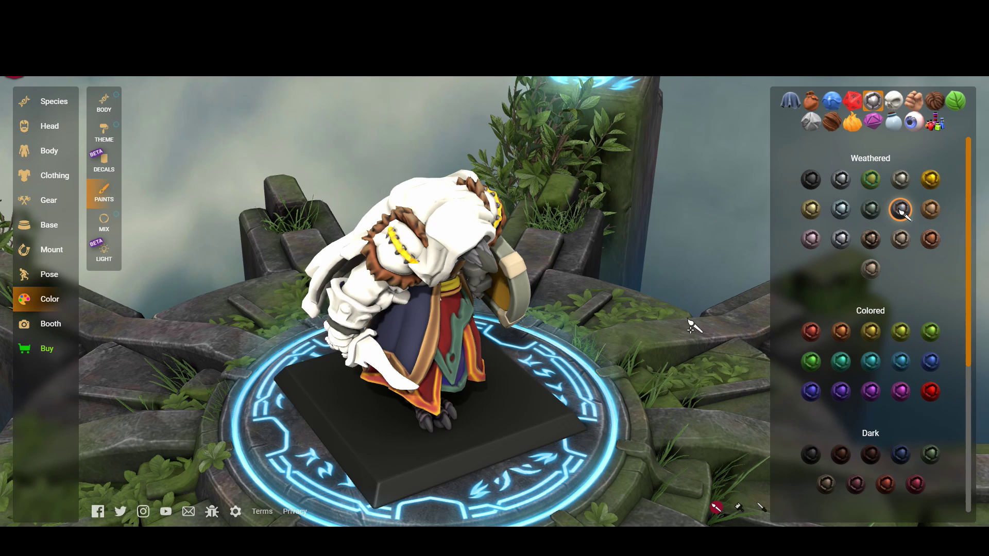
drag(691, 327, 605, 299)
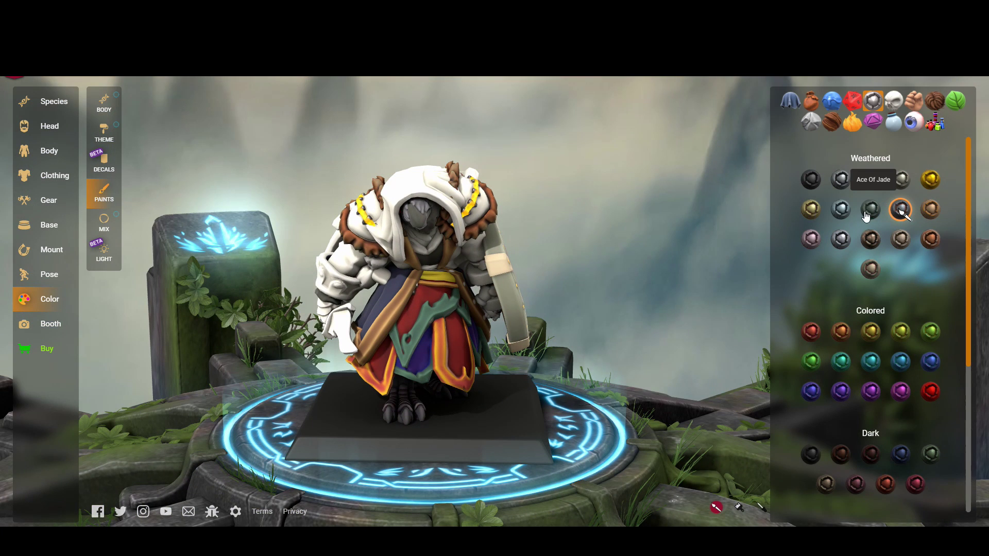
Paint one half of the hood's top with the dark blue Precious gem colour
click(873, 121)
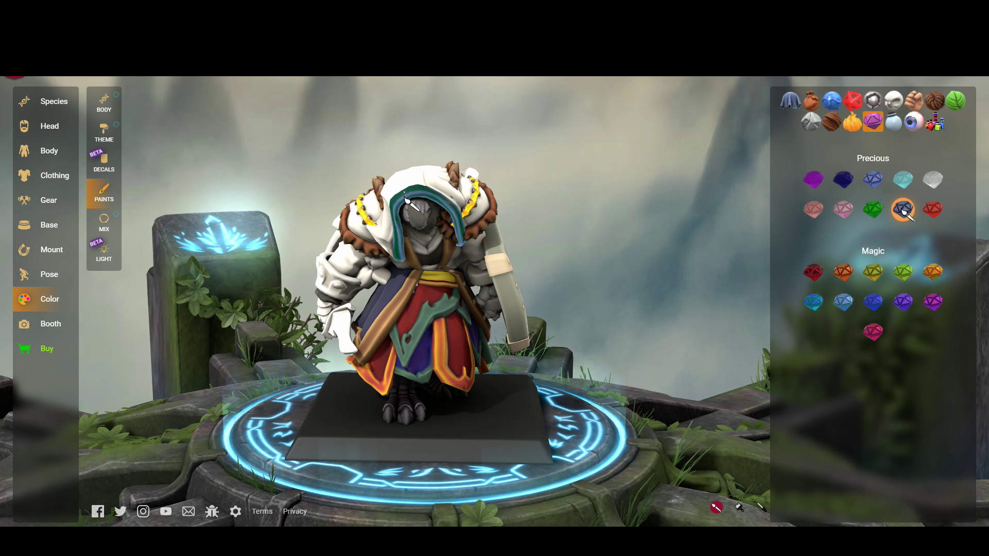
click(844, 181)
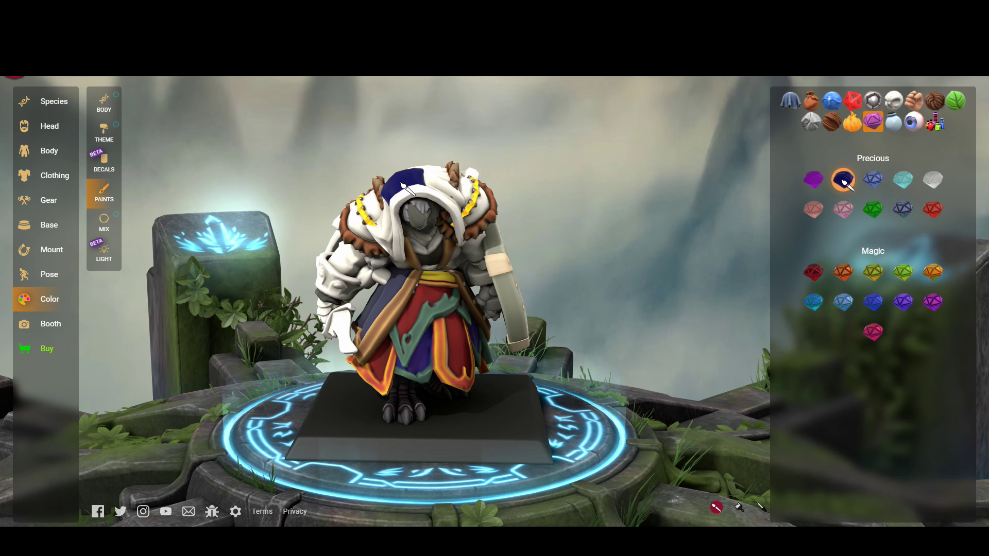
click(932, 180)
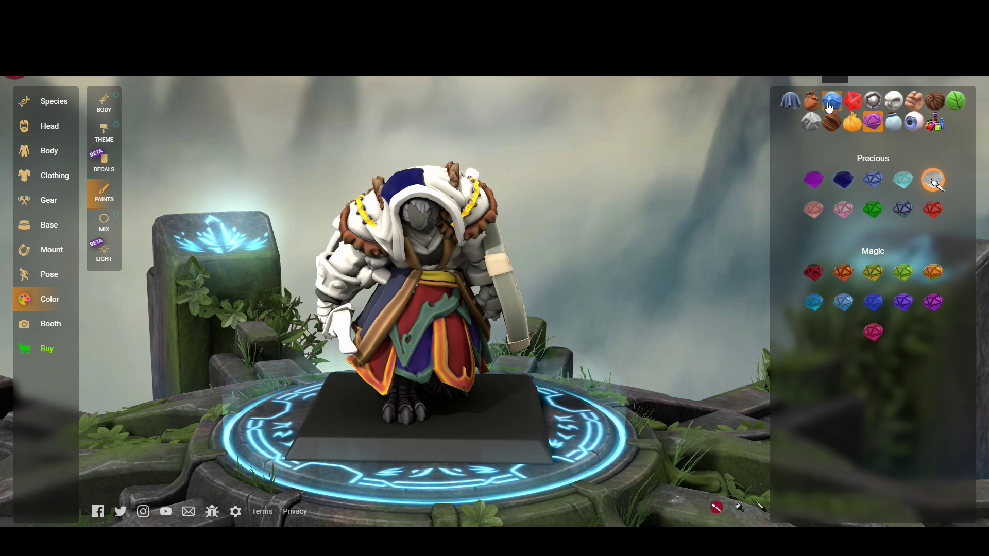
Paint the hood's rim and remaining half with the polished Slate Gray stone colour
click(811, 122)
click(857, 179)
click(437, 202)
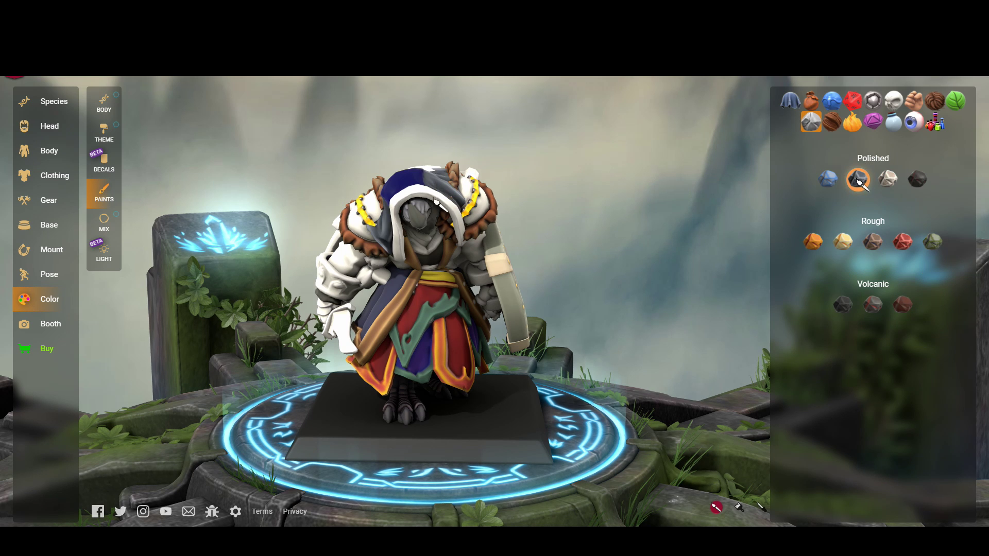
click(436, 202)
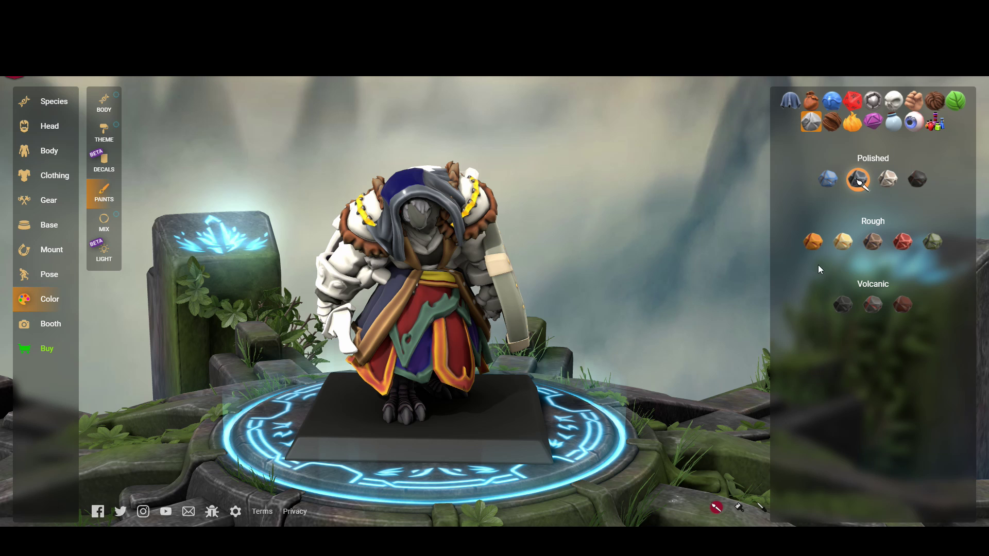
Paint the neck cloth beneath the hood with the orange and red Flowers colours
click(955, 101)
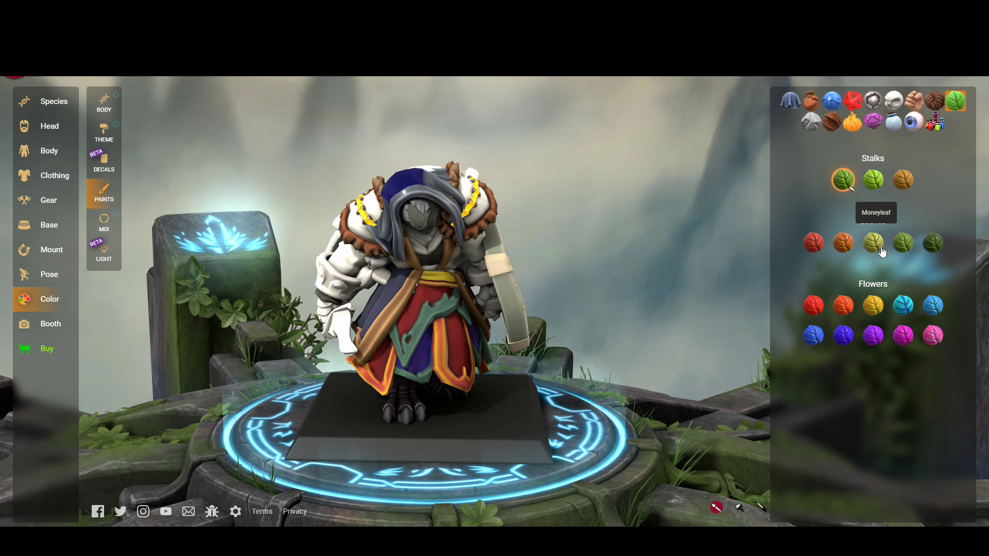
click(932, 244)
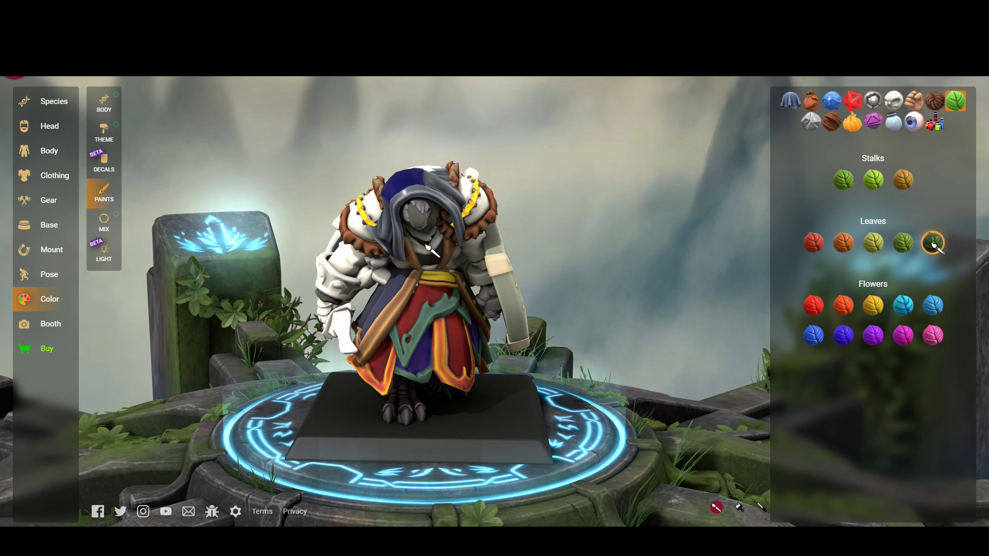
click(843, 306)
click(813, 306)
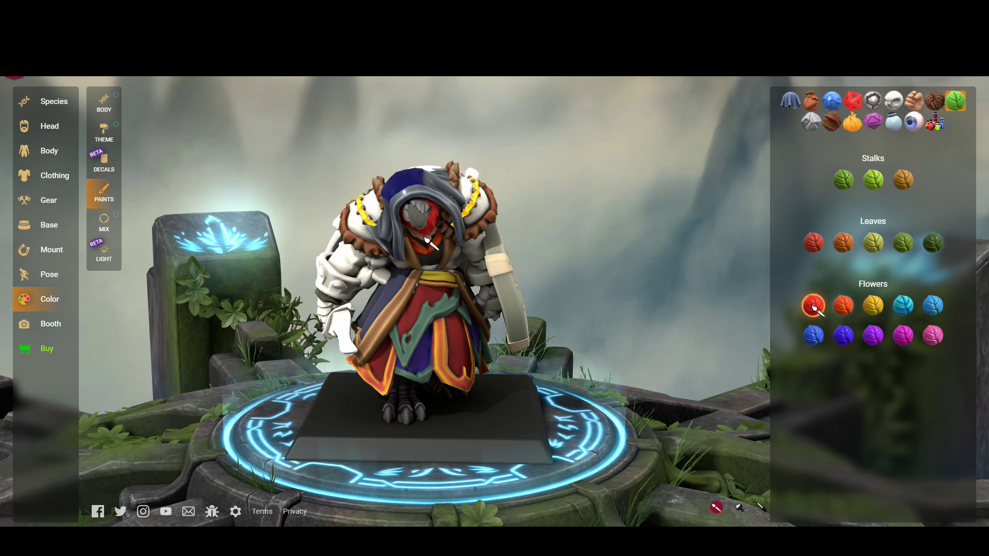
Try olive and teal on the shoulder area, and paint both shoulder pads with the golden-brown Darks colour
click(871, 103)
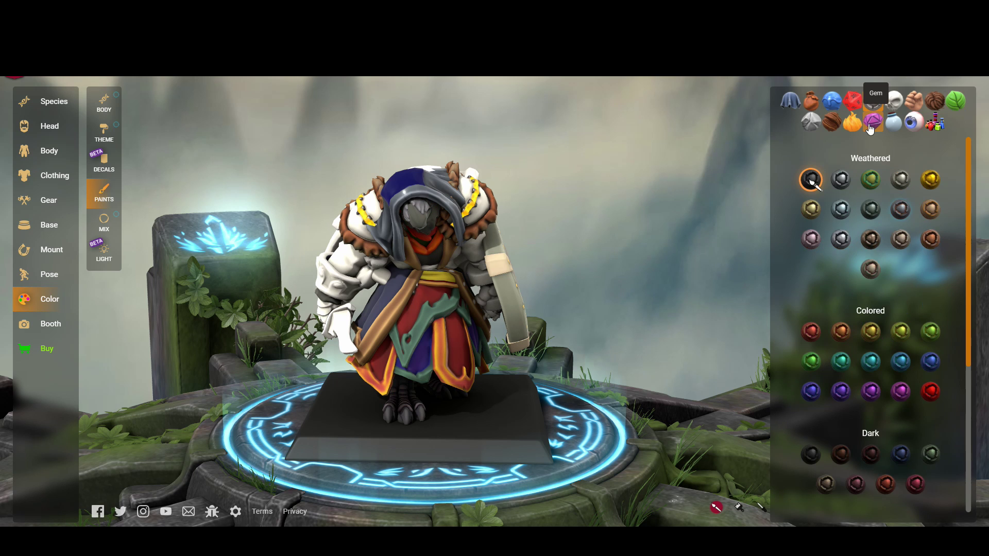
click(831, 101)
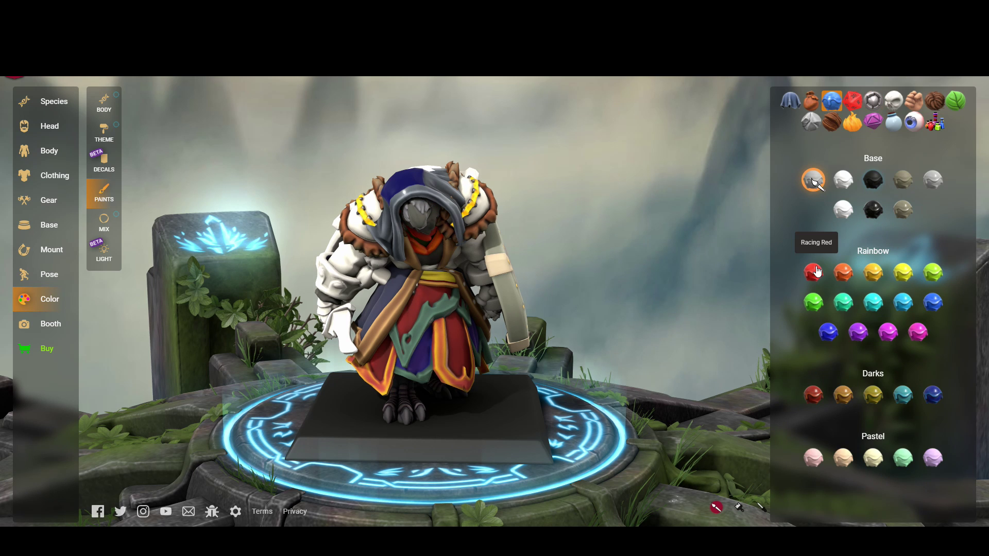
click(873, 395)
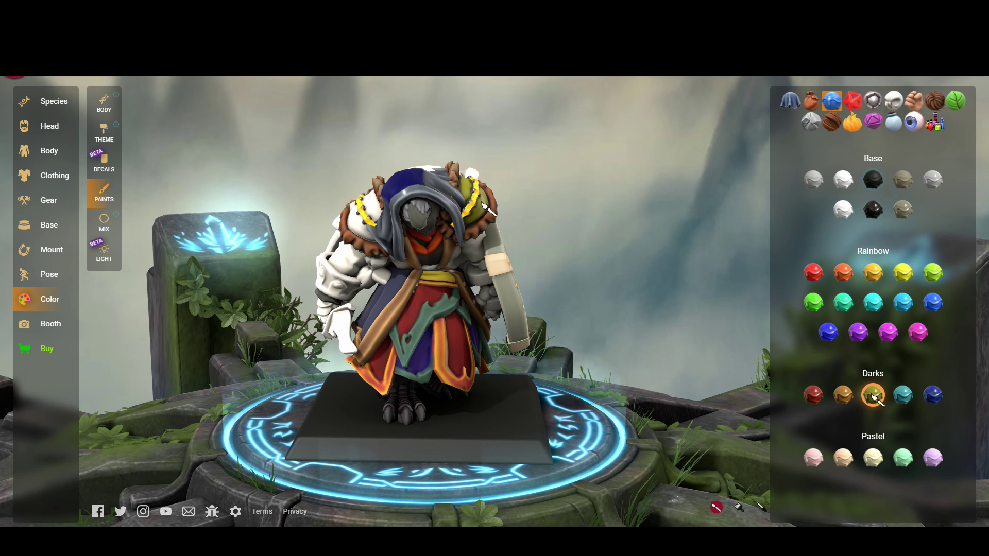
click(904, 396)
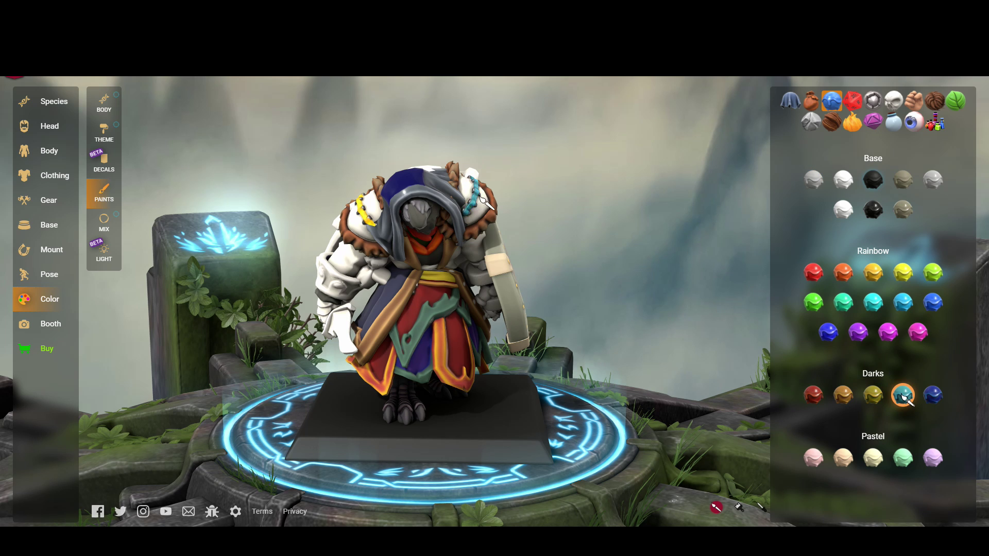
click(933, 180)
click(844, 395)
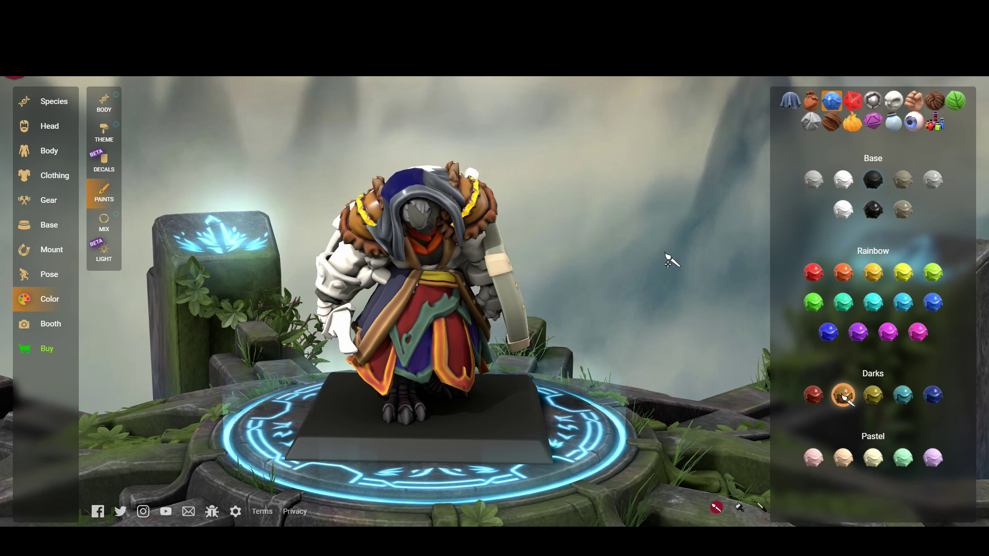
Paint the dagger's blade with the weathered Ace Of Jade metal and its trim with the weathered copper-red metal
click(872, 103)
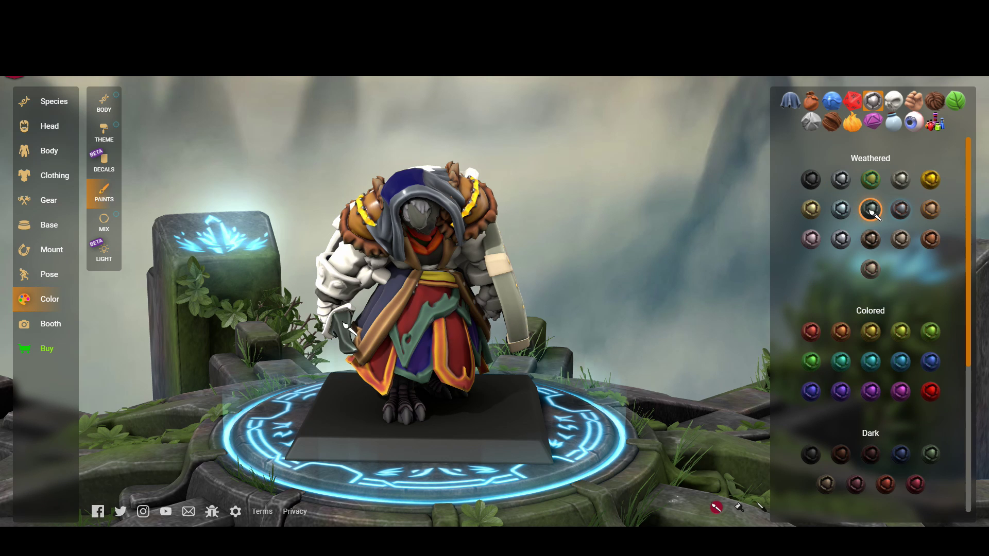
click(931, 246)
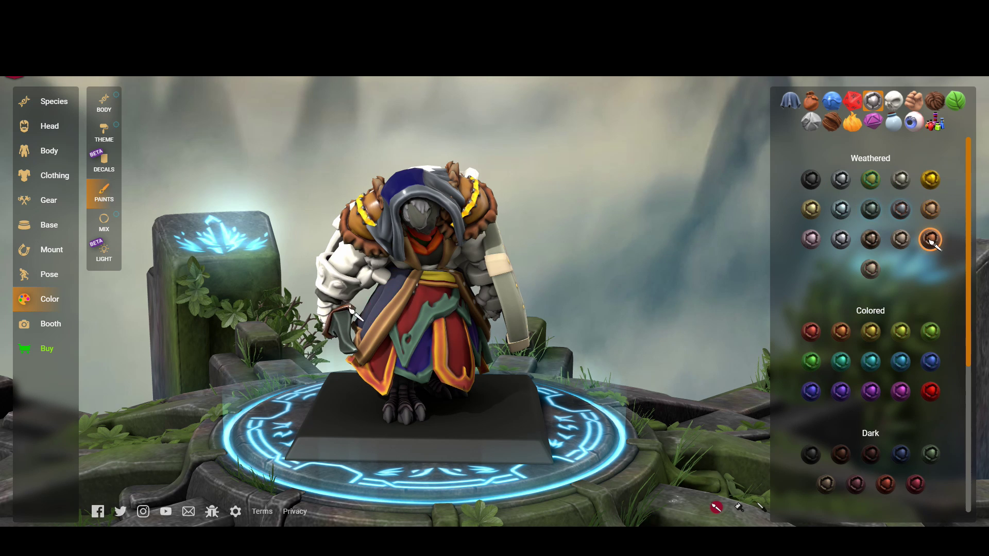
click(350, 308)
Paint the gauntlet's studs with weathered bright gold and the dagger's hilt with weathered gold tones
mouse_move(727, 316)
mouse_down()
mouse_move(728, 286)
mouse_move(673, 411)
mouse_up()
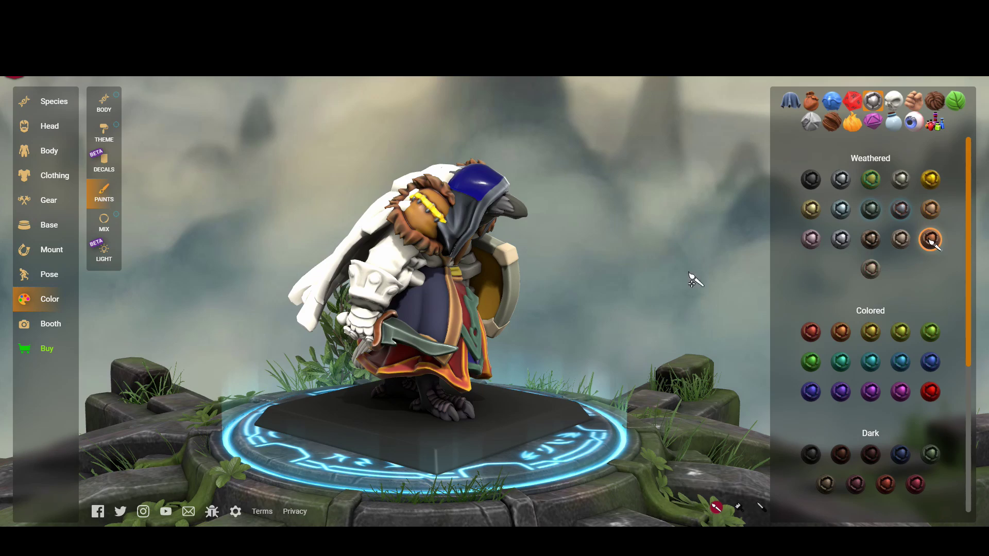
click(930, 179)
drag(649, 322, 399, 320)
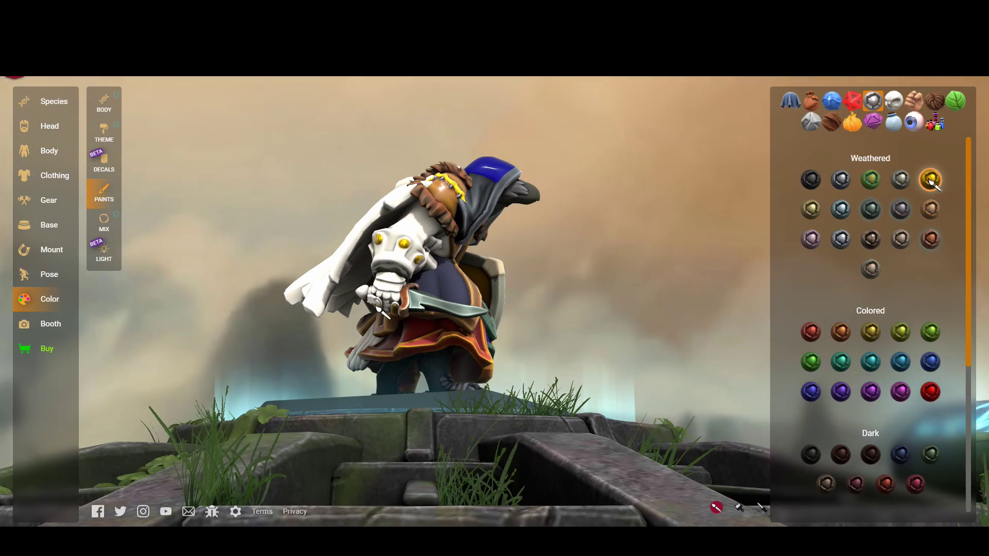
drag(648, 374, 404, 322)
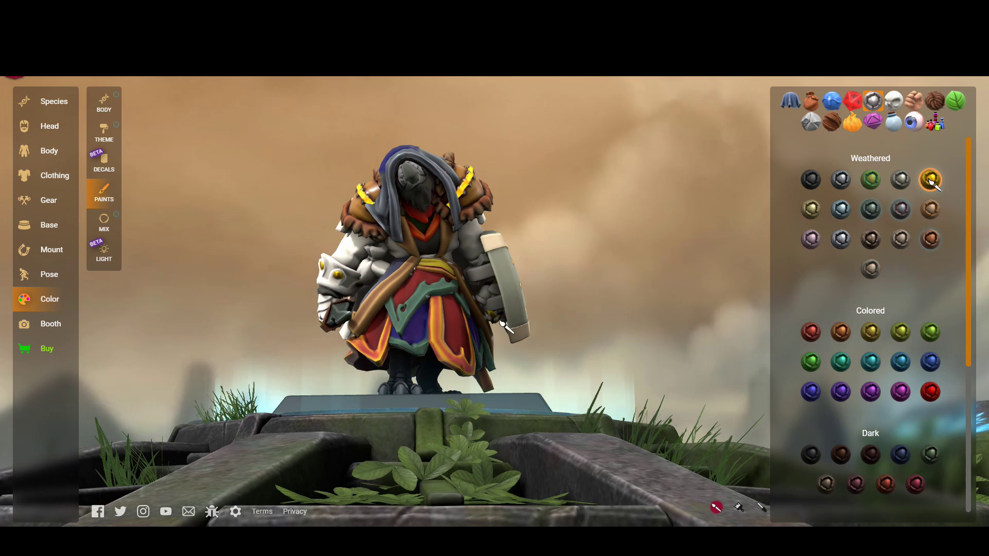
drag(267, 372, 476, 382)
click(811, 212)
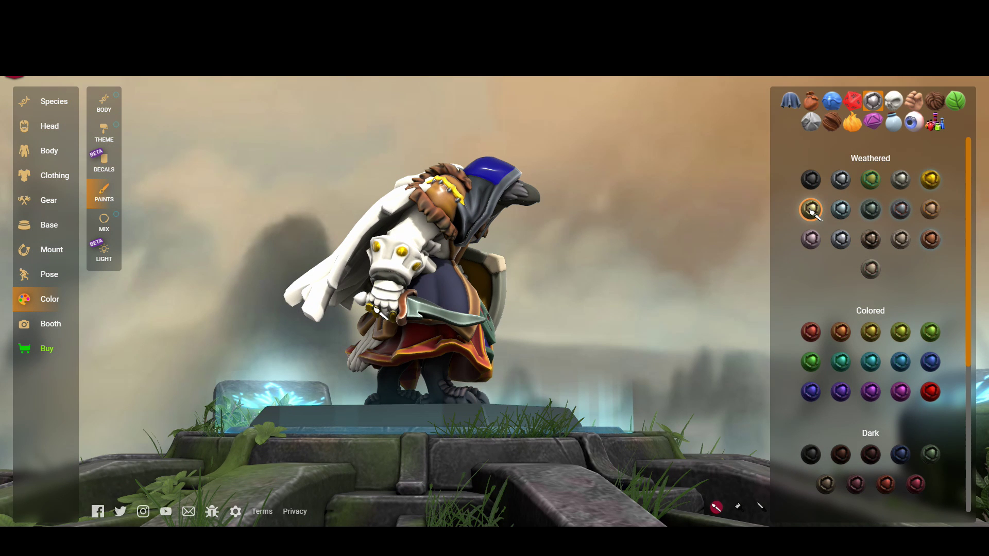
Paint both hands with the orange Fire colour that has purple streaks
click(852, 123)
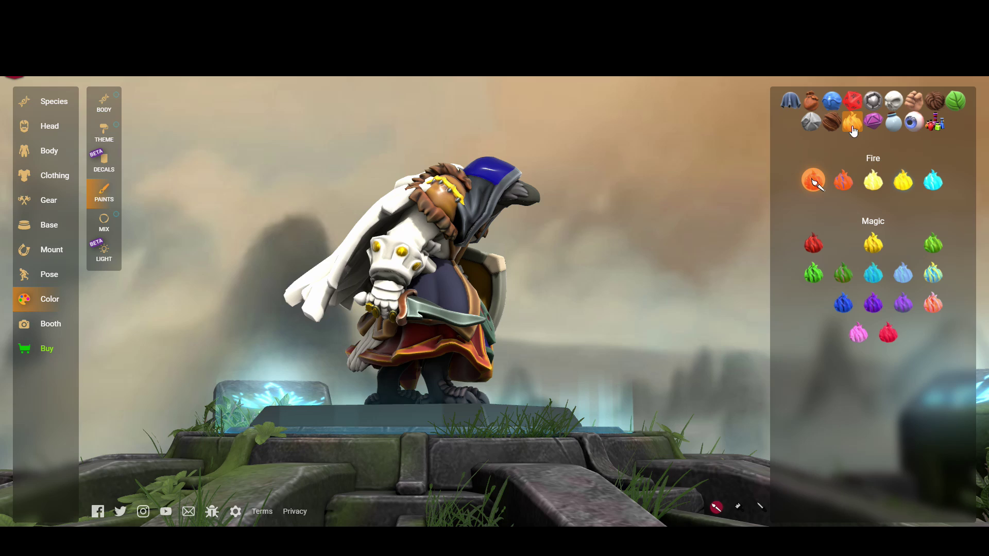
click(843, 180)
click(394, 299)
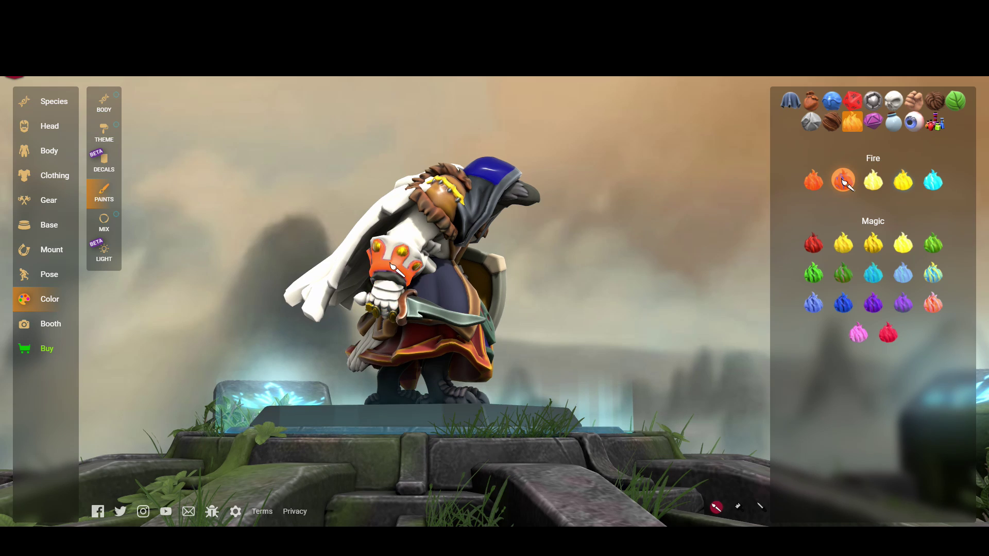
drag(394, 300, 494, 296)
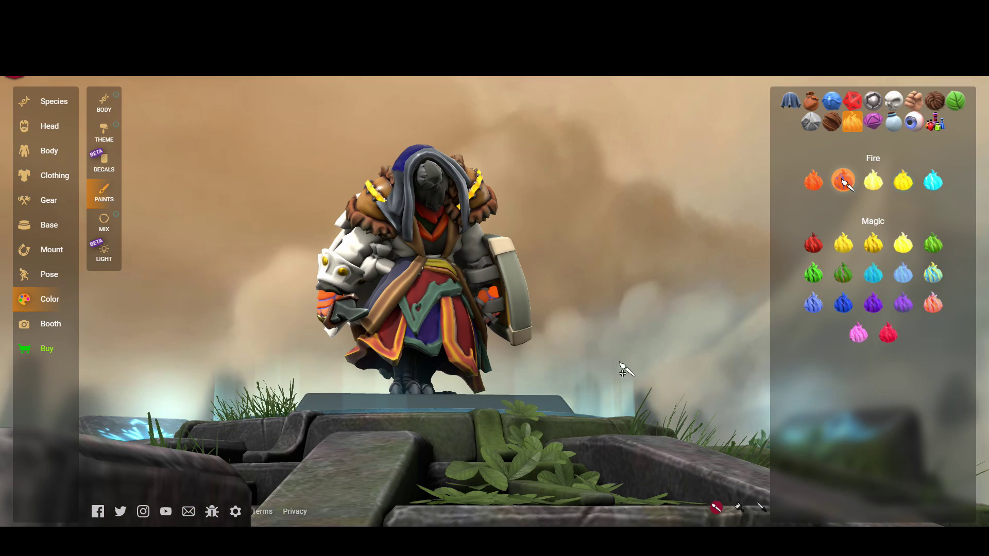
Paint the arms between the shoulder fur and the forearms with the orange Rough stone colour
drag(655, 362, 721, 356)
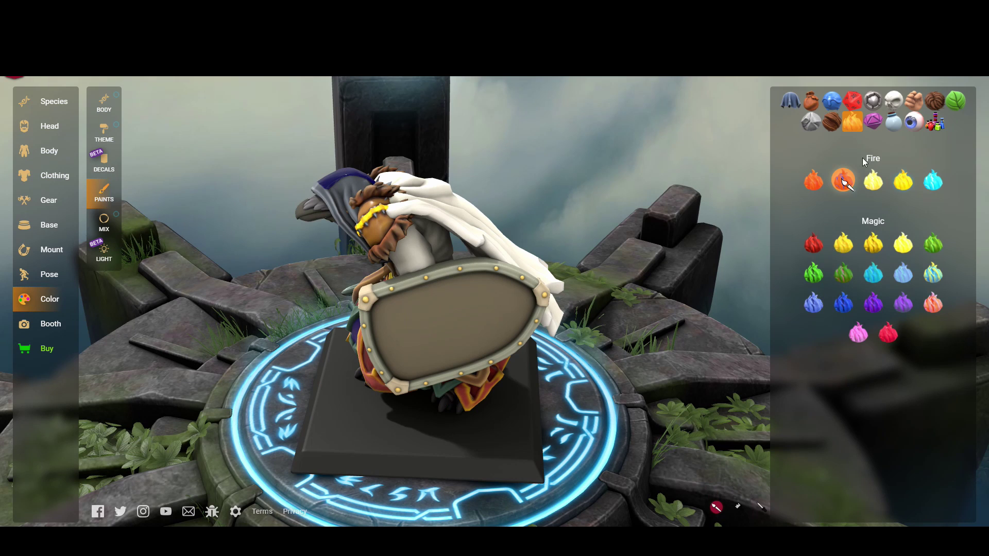
click(852, 101)
click(810, 122)
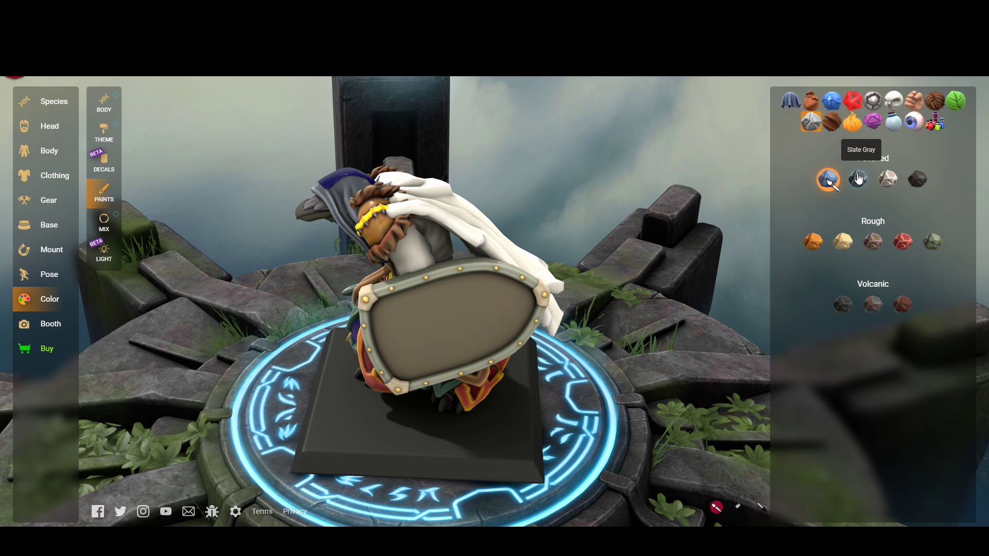
click(812, 241)
click(418, 254)
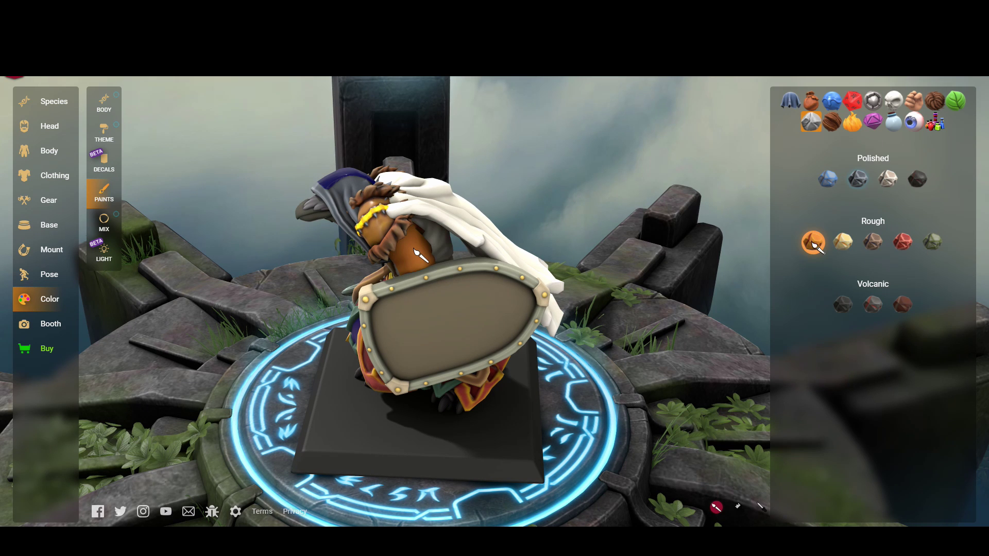
Paint the cape with the red Rough stone colour and the white tail feathers with the dark grey Volcanic colour
click(902, 242)
click(486, 236)
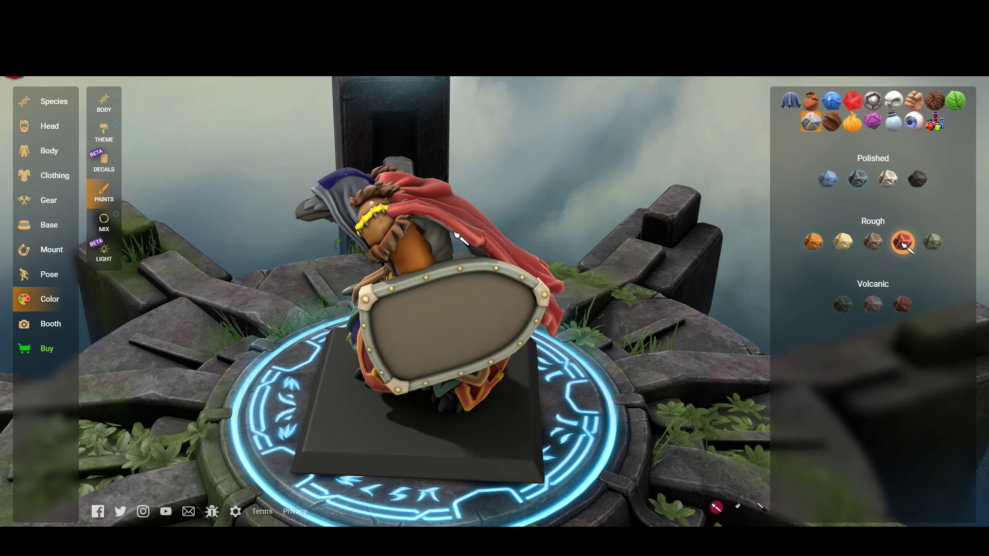
drag(559, 240, 715, 256)
click(842, 304)
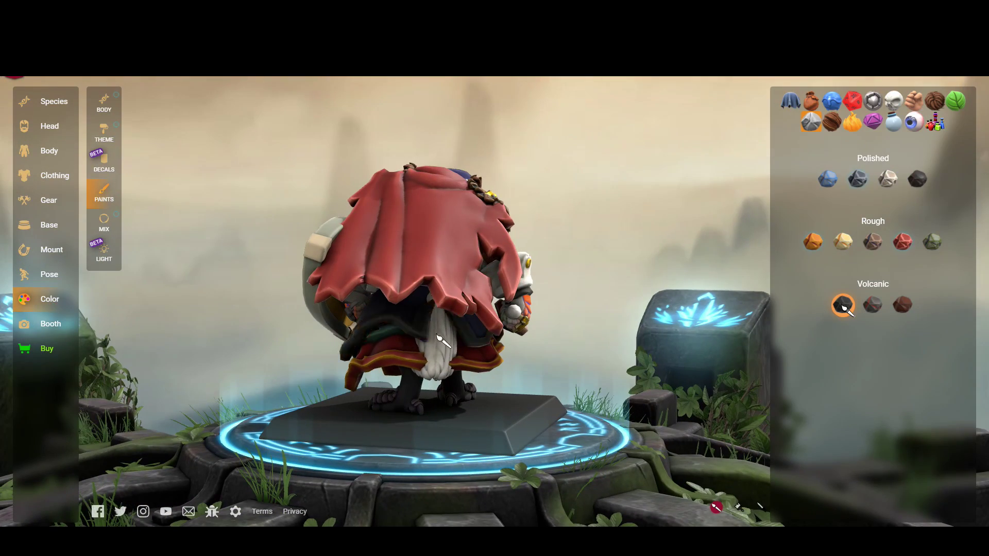
click(442, 345)
Paint the unpainted parts at the side of the waist with a very dark Browns leather colour
drag(637, 292, 254, 269)
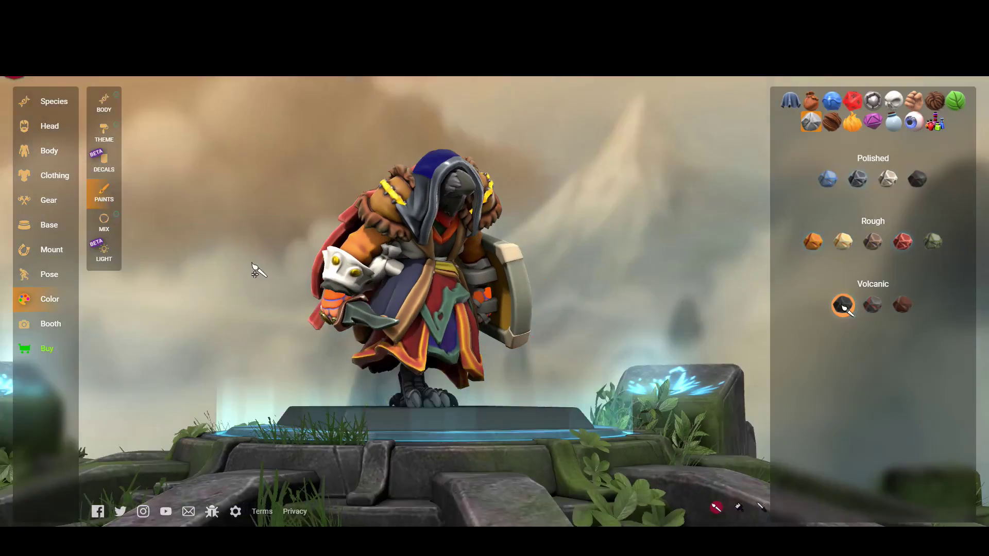
click(790, 102)
click(813, 109)
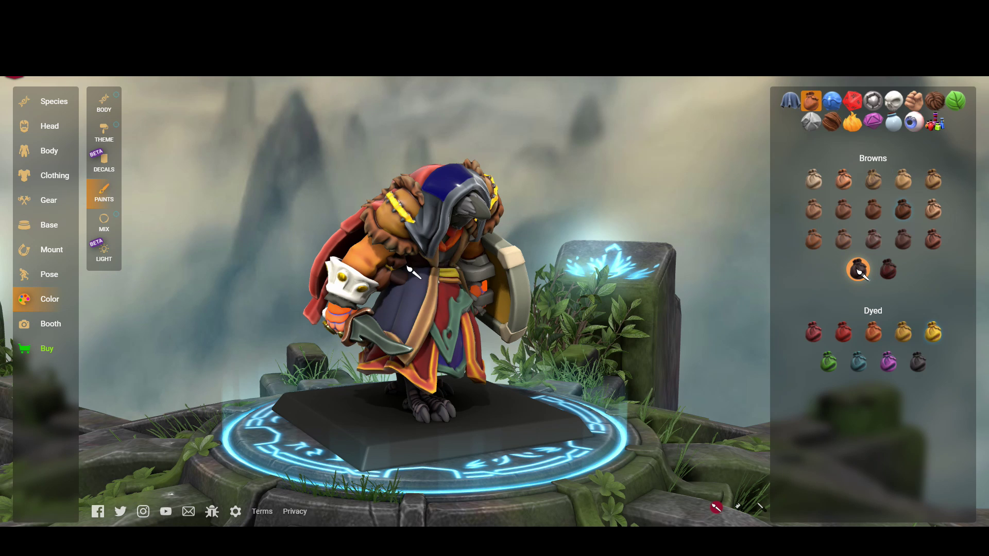
drag(567, 278, 668, 289)
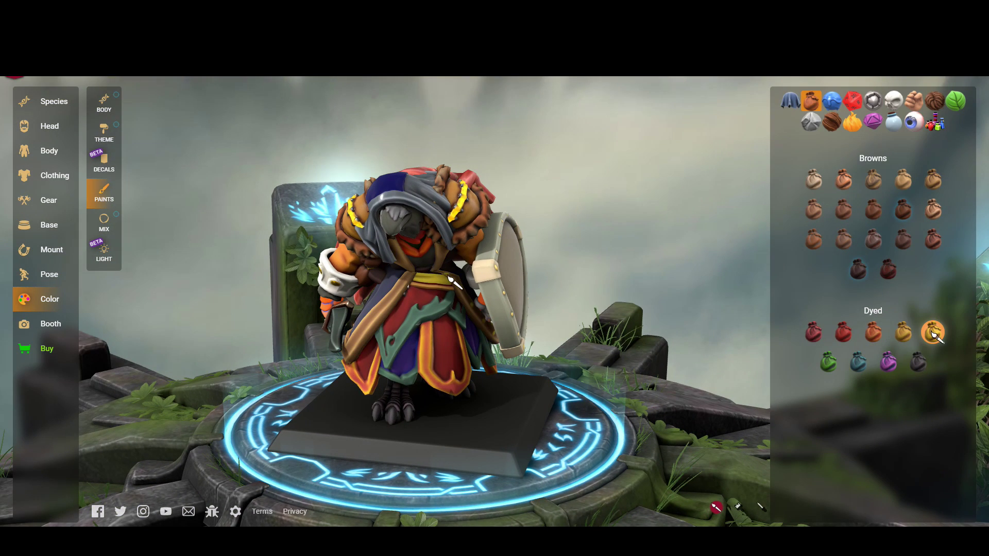
Try maroon fabric and several brown leathers on the dagger arm's gauntlet, and paint its white plate with the palest Browns leather
drag(679, 389, 760, 382)
click(789, 101)
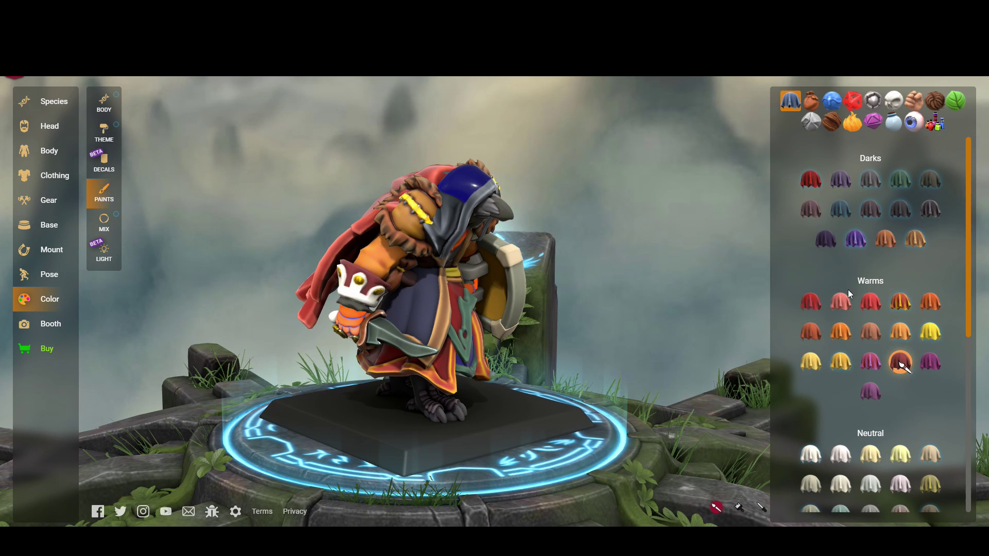
scroll(848, 289, down, 5)
click(810, 100)
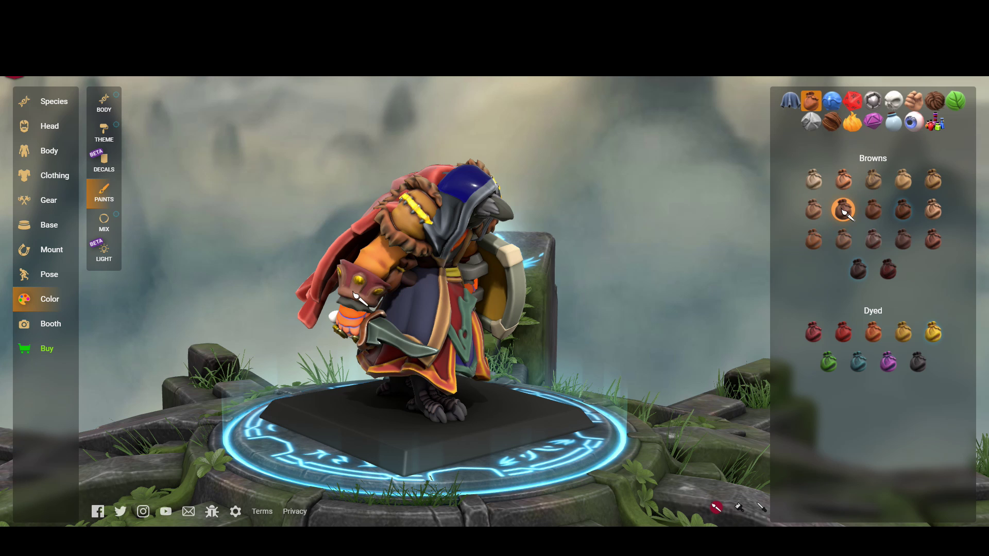
click(933, 239)
click(903, 210)
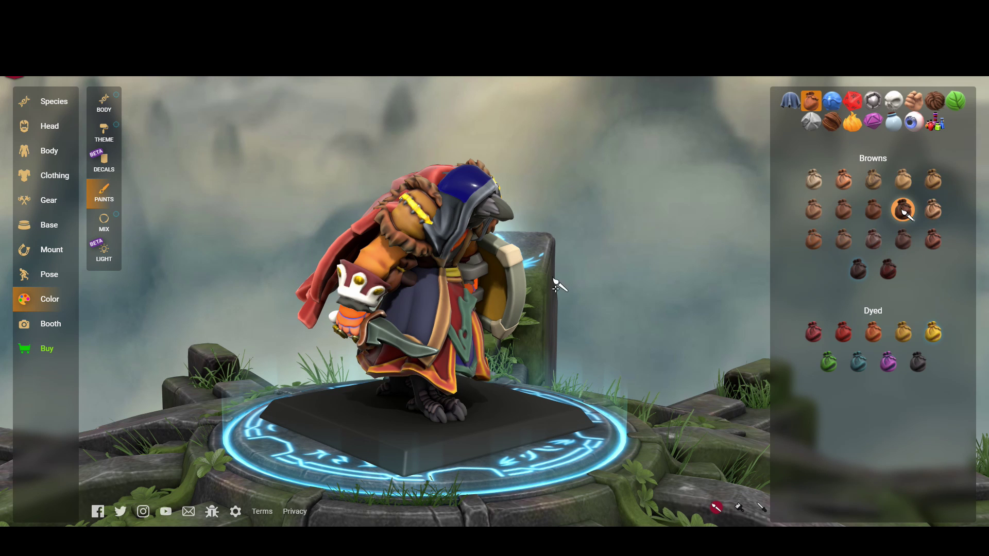
click(814, 181)
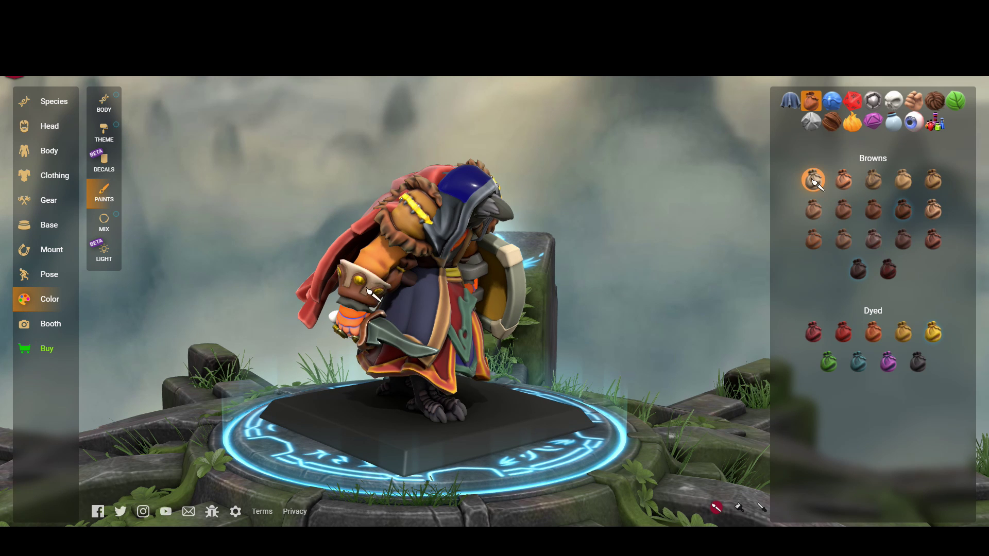
Paint the shield arm's gauntlet with the darkest reddish Browns leather, using Dyed maroon for both hands' orange wraps and Dyed yellow for small details
drag(659, 342, 564, 328)
click(888, 270)
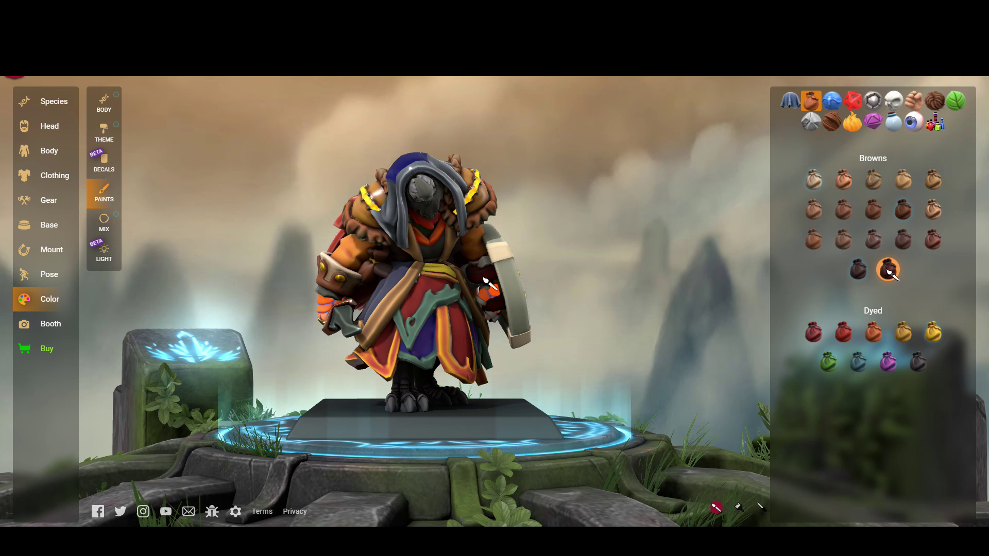
click(814, 334)
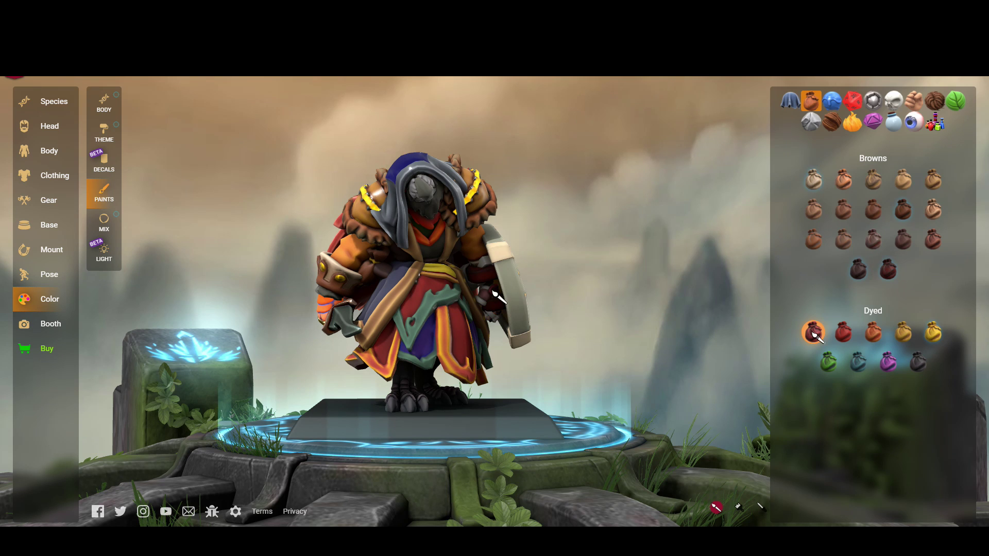
drag(493, 296, 662, 386)
click(932, 333)
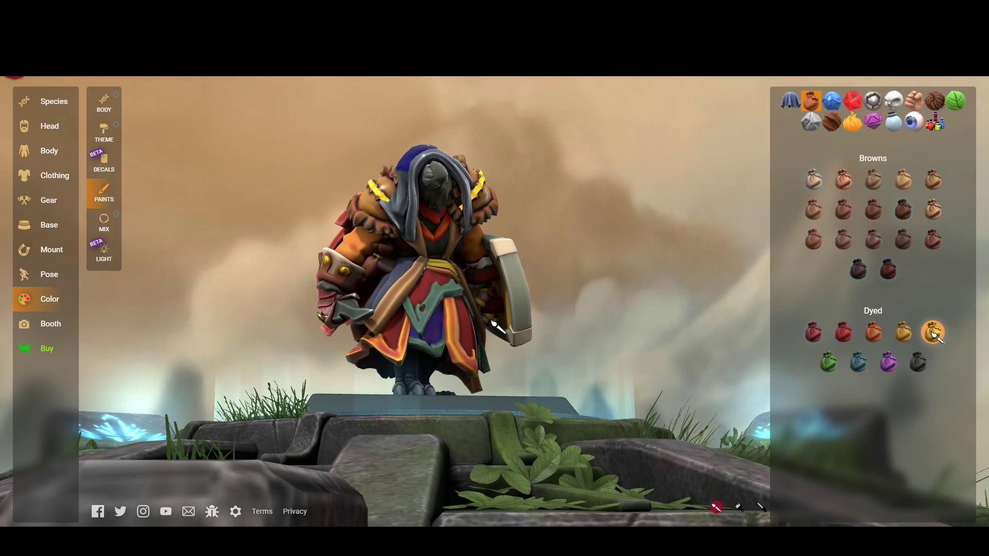
Paint the dagger's white pommel with a silver Weathered metal and the shield hand's small fittings with gold and brownish-grey Weathered metals
drag(493, 324, 827, 290)
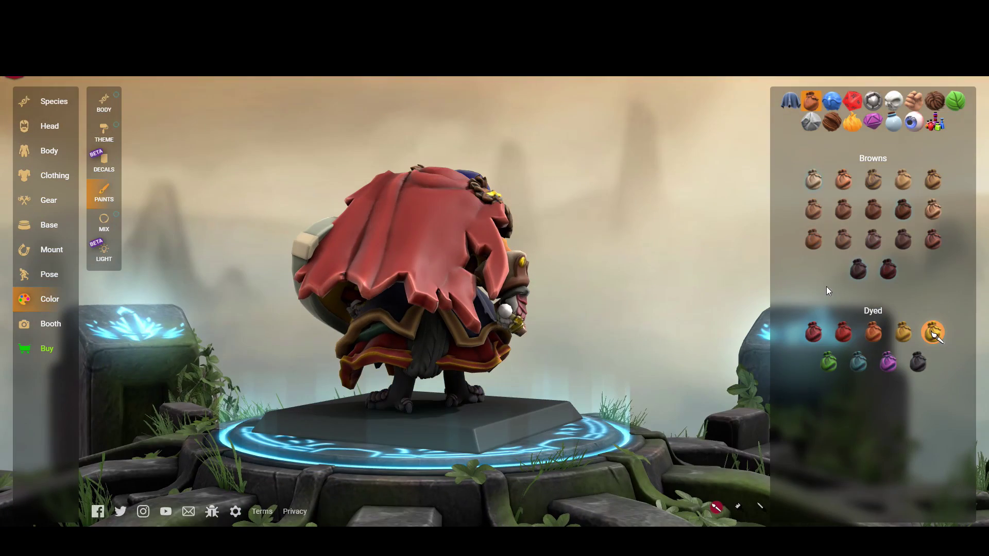
click(871, 102)
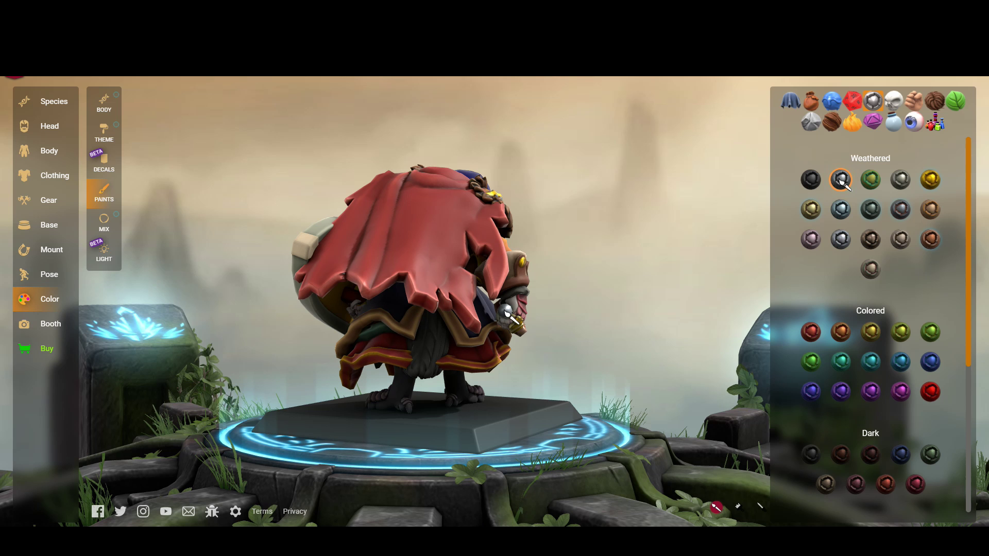
drag(631, 393, 376, 322)
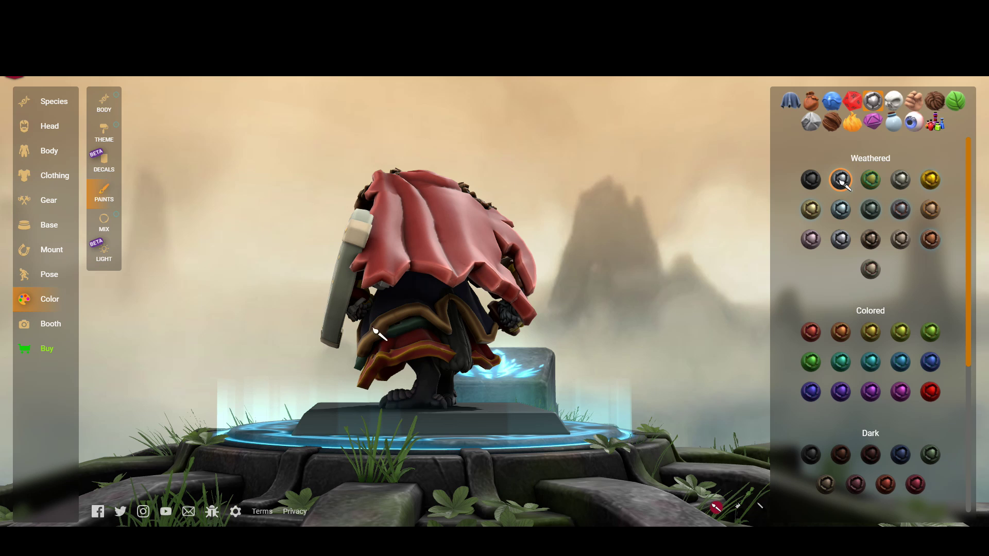
click(930, 180)
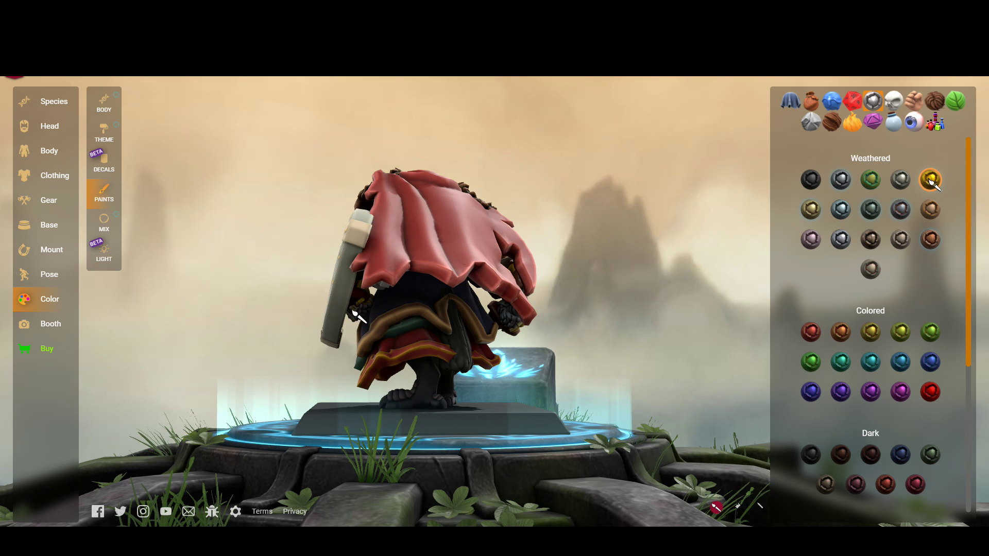
drag(675, 328, 634, 269)
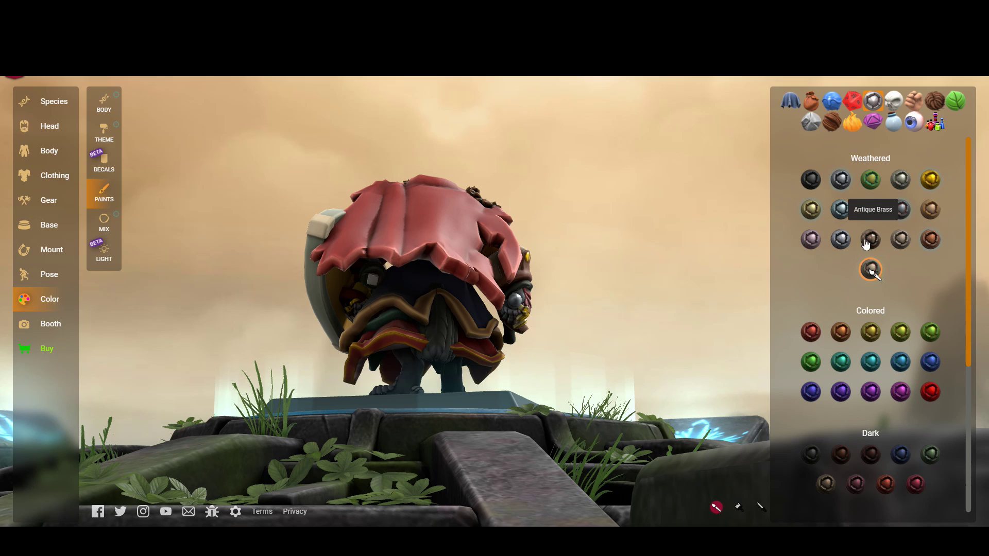
click(900, 239)
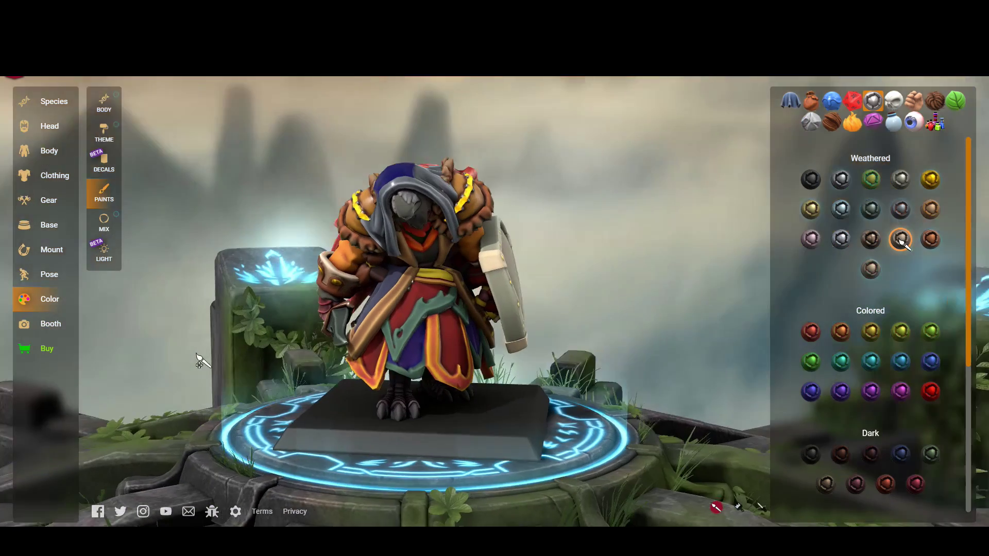